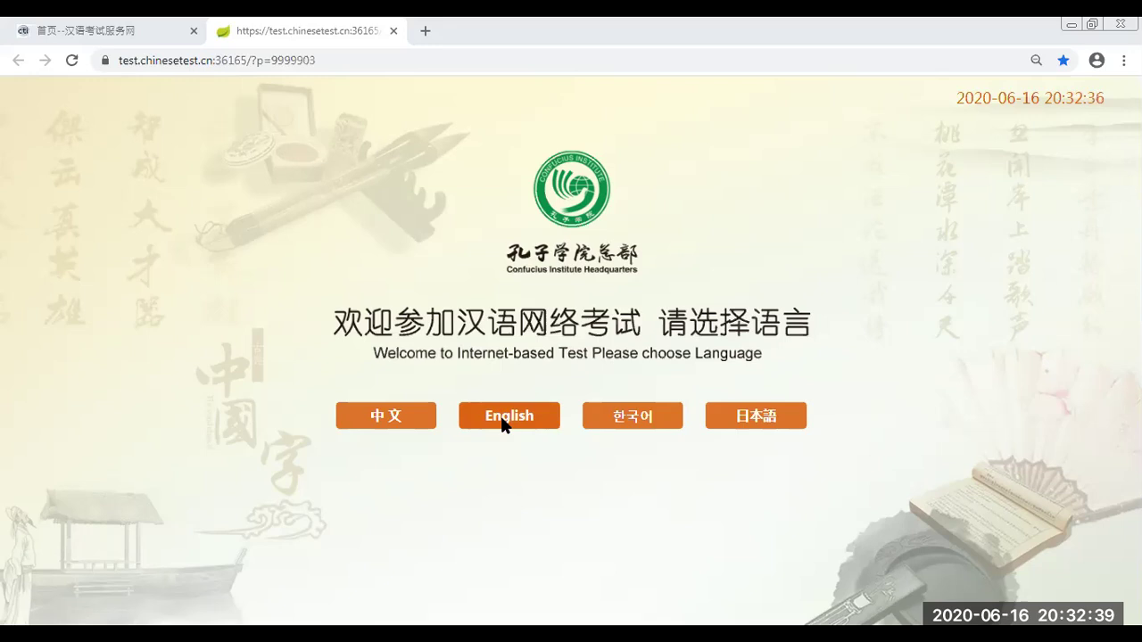
Choose English, then stop the headphone sound check on the Environment Test page
left_click(501, 420)
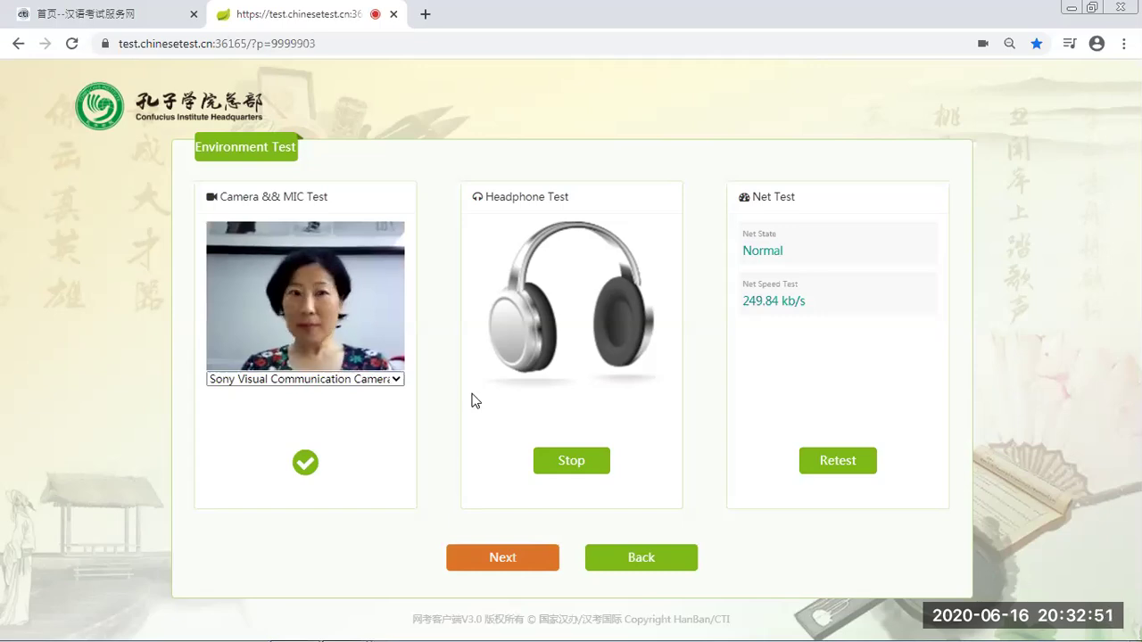
left_click(577, 473)
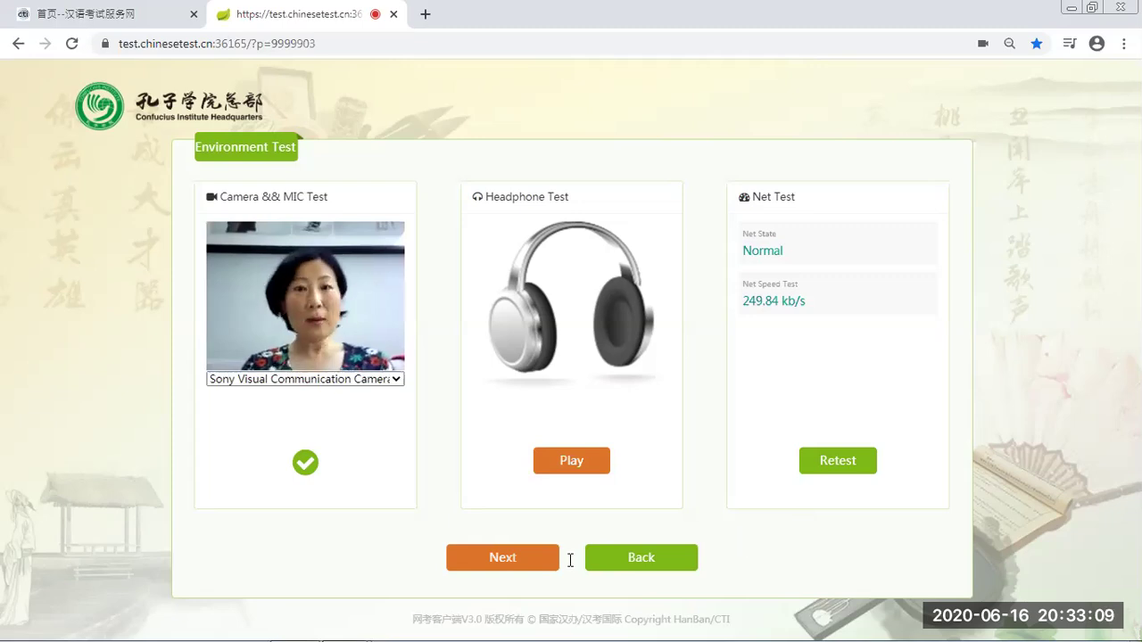
Play the sample audio, record and play back a voice sample, then skip the microphone check
left_click(497, 559)
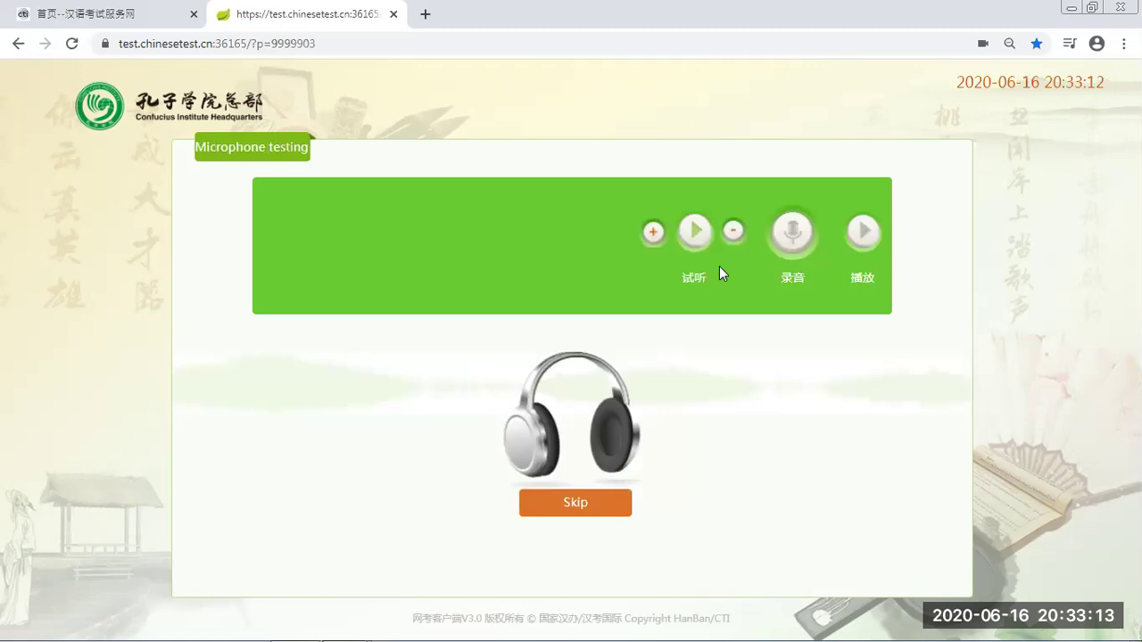
left_click(696, 235)
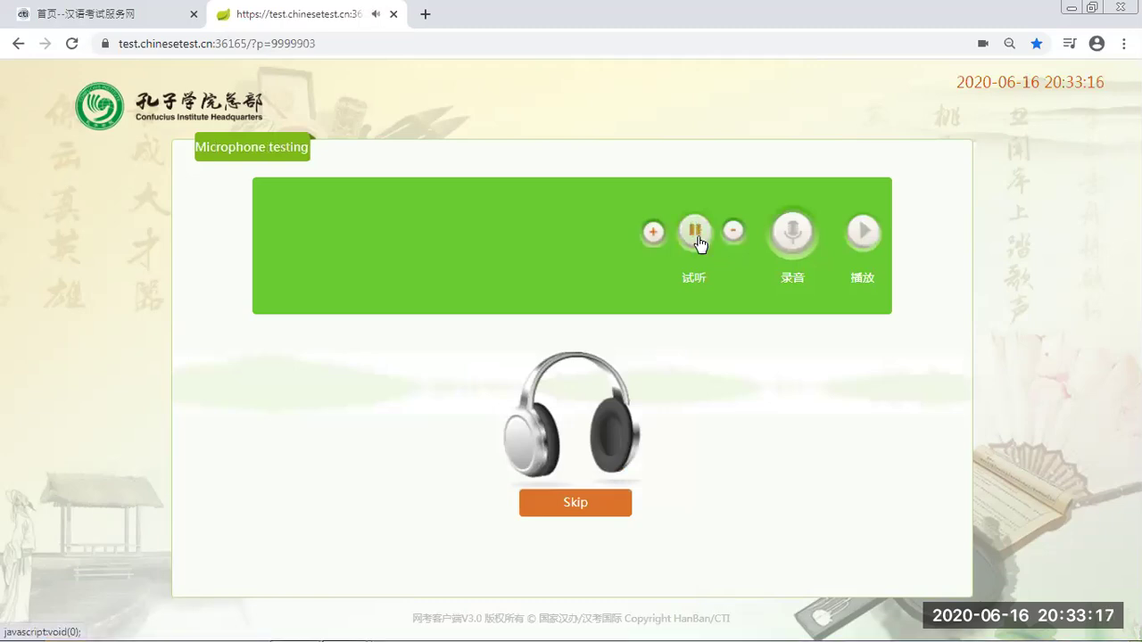
left_click(792, 239)
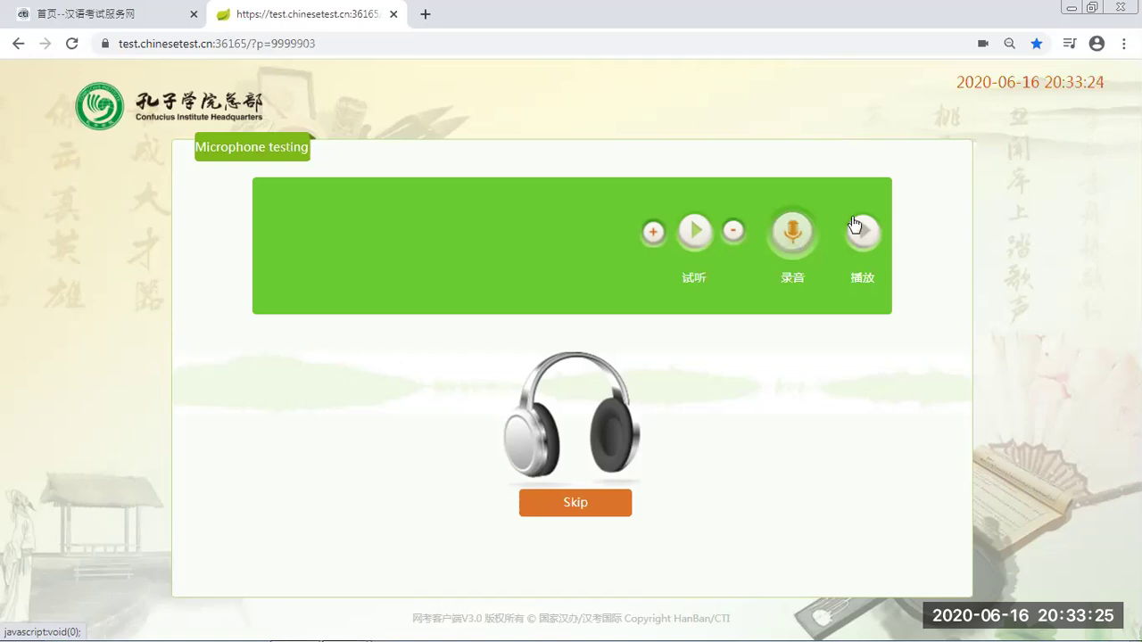
left_click(864, 232)
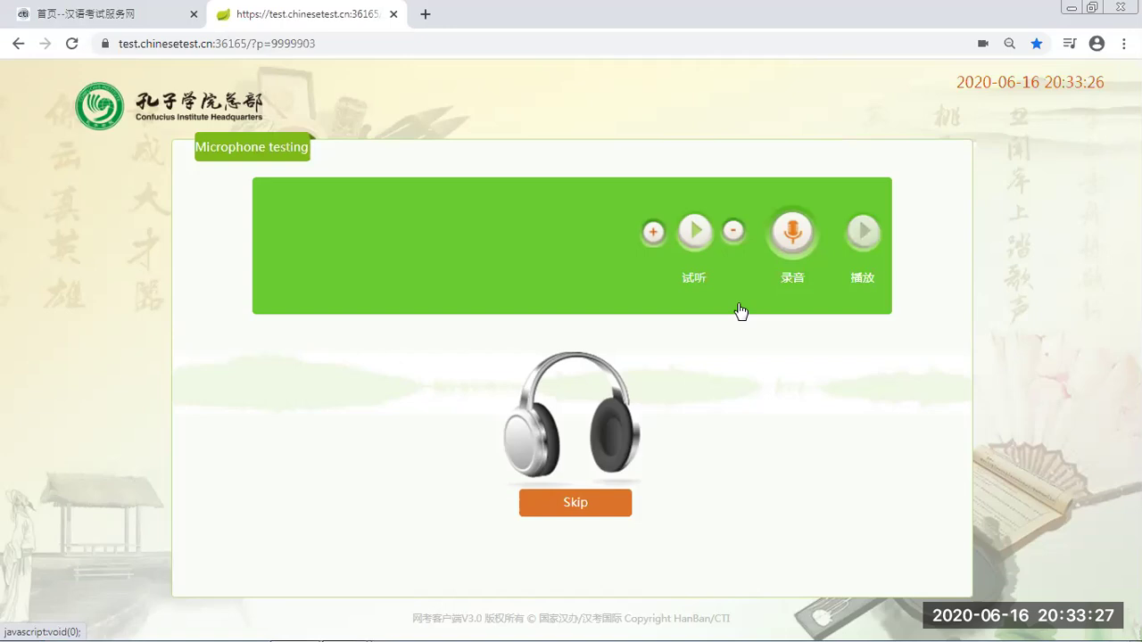
left_click(589, 510)
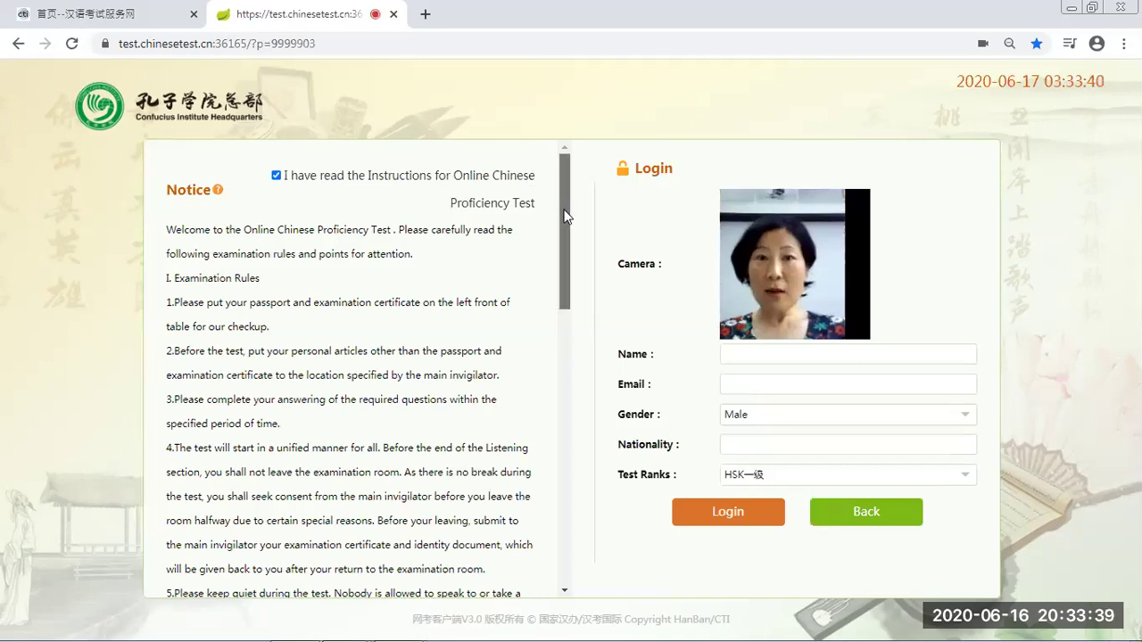
Scroll through the Notice panel to read the examination rules
left_click_drag(565, 215, 556, 501)
scroll(543, 308, "up", 6)
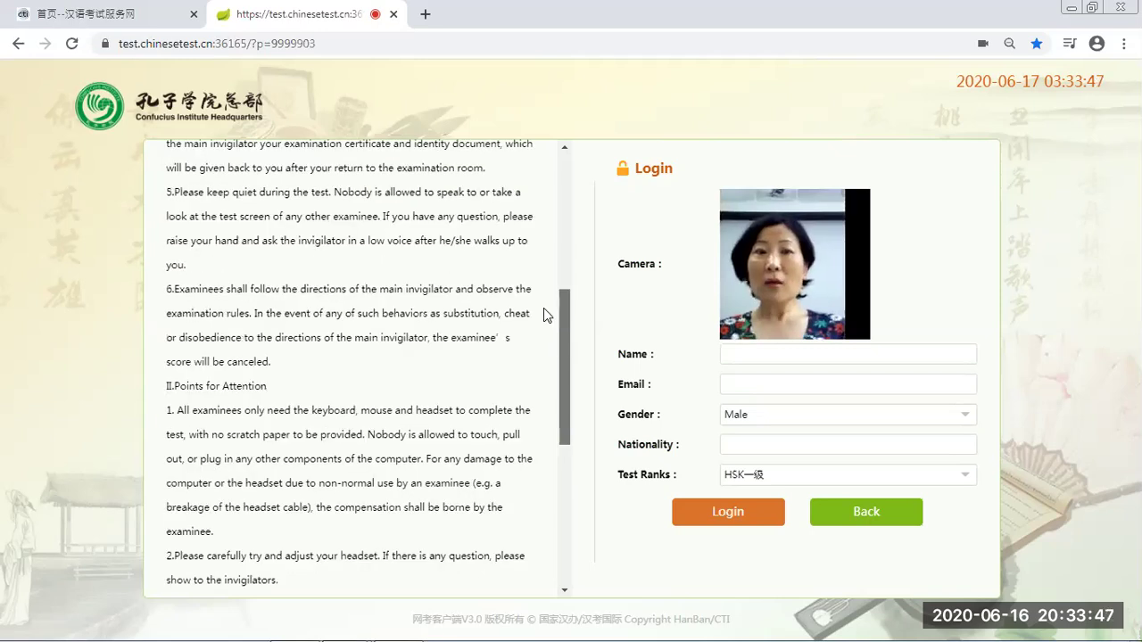
scroll(522, 259, "up", 4)
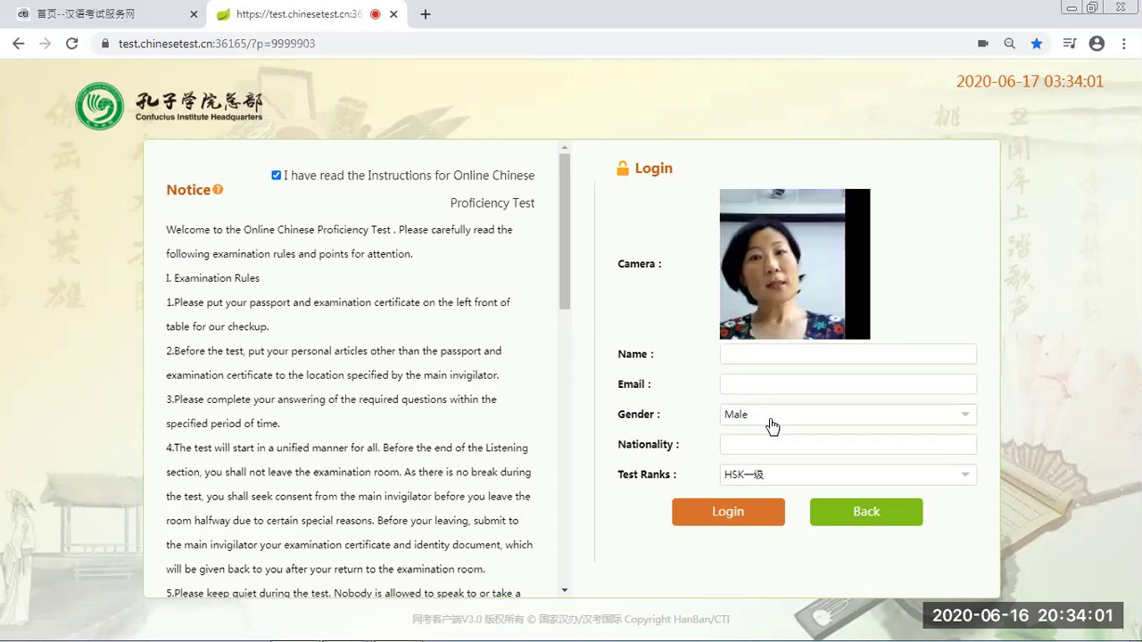
Set Gender to Male and browse the HSK levels offered in Test Ranks
left_click(970, 419)
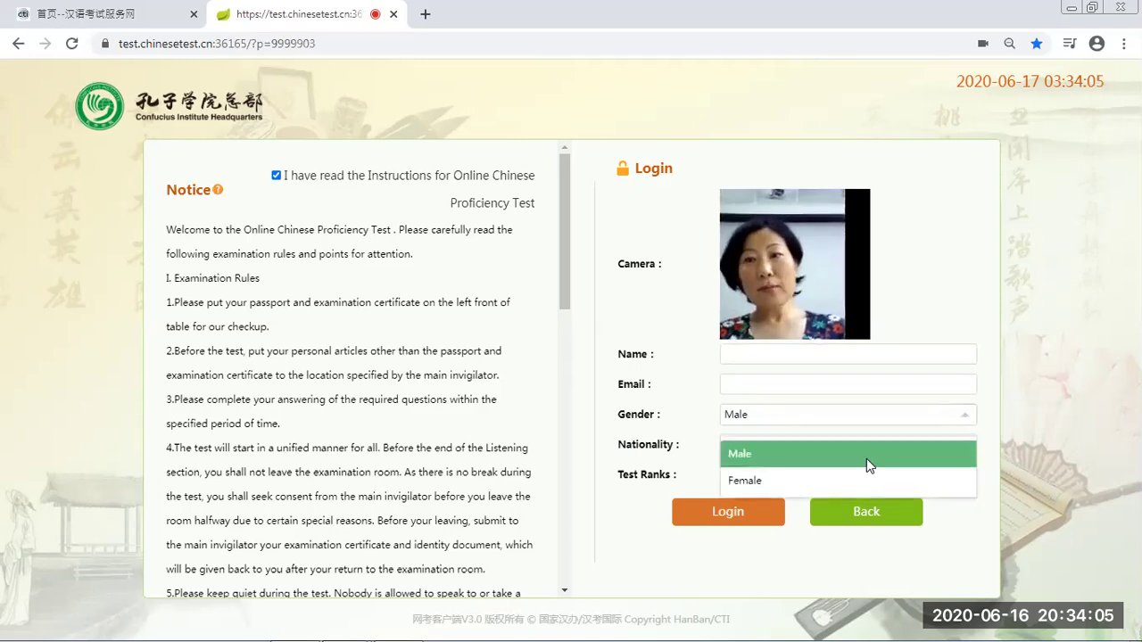
left_click(820, 440)
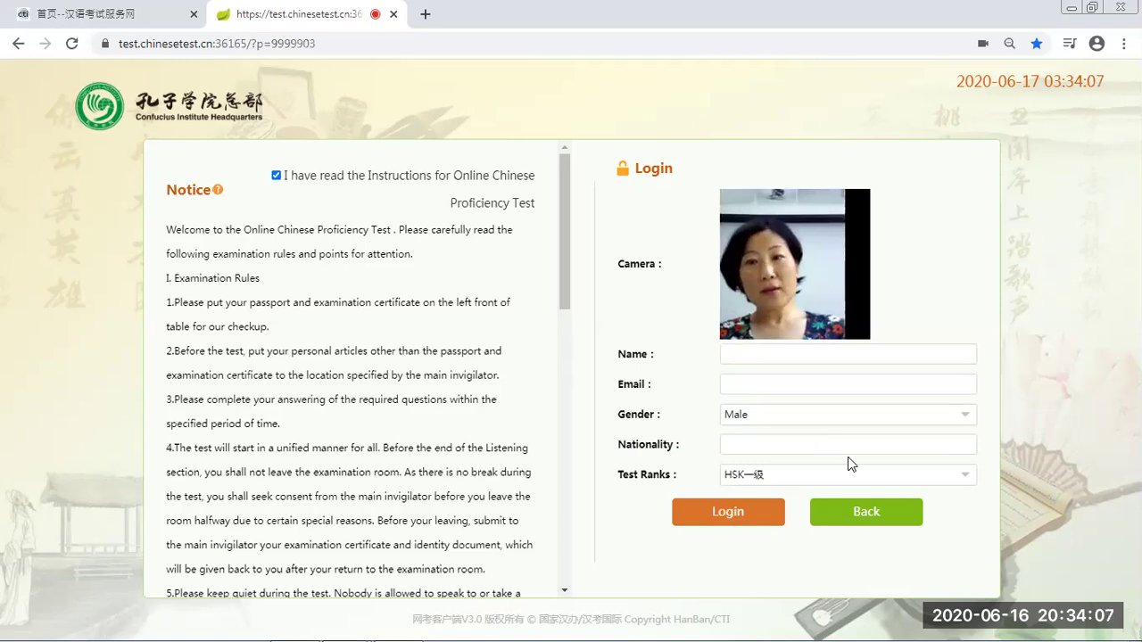
left_click(963, 480)
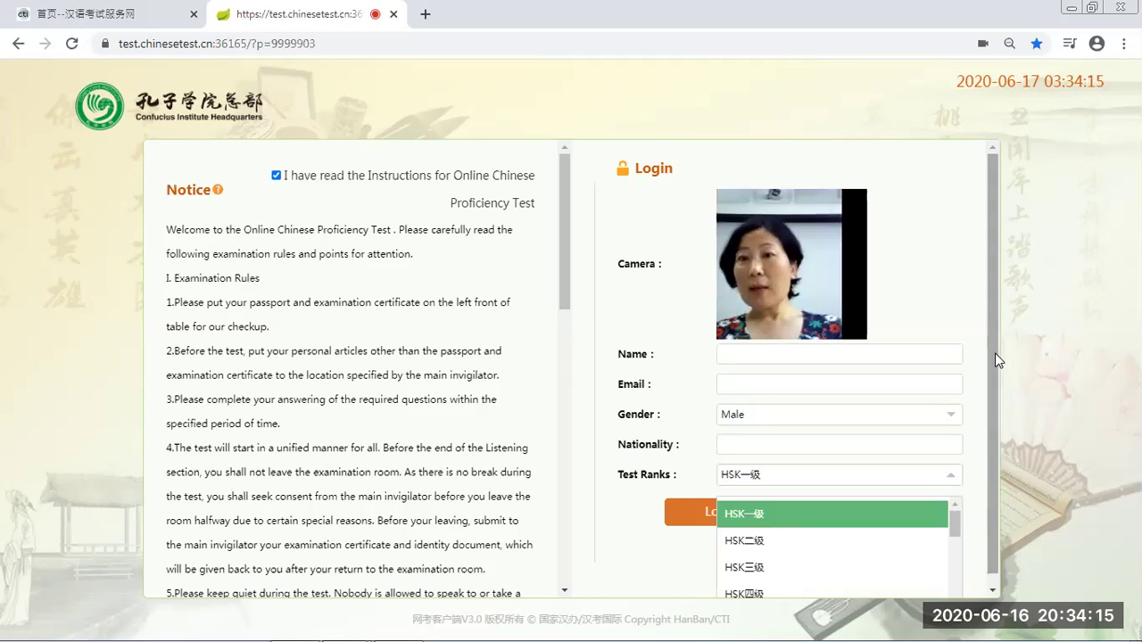
scroll(850, 482, "down", 1)
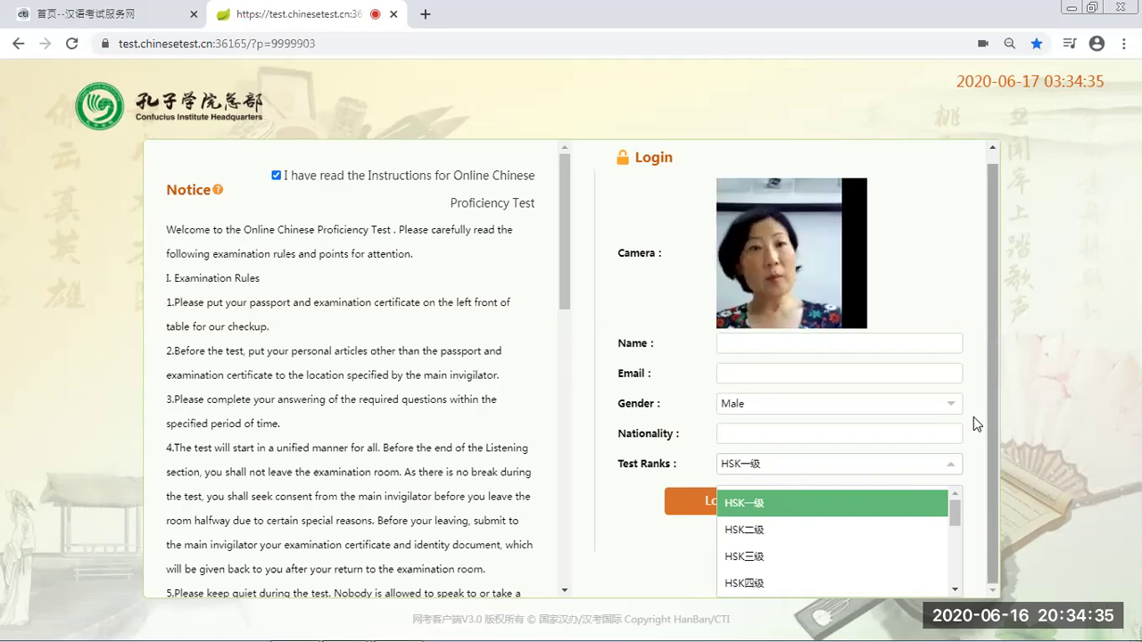
Dismiss the empty-field alert and enter the candidate's name and e-mail address
left_click(675, 518)
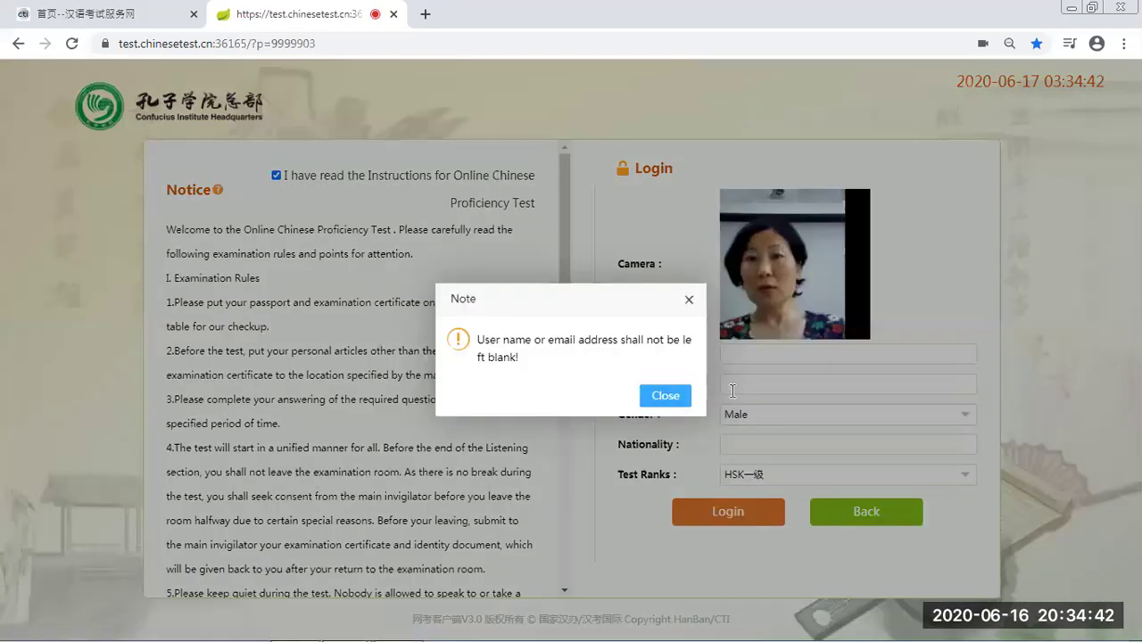
left_click(669, 398)
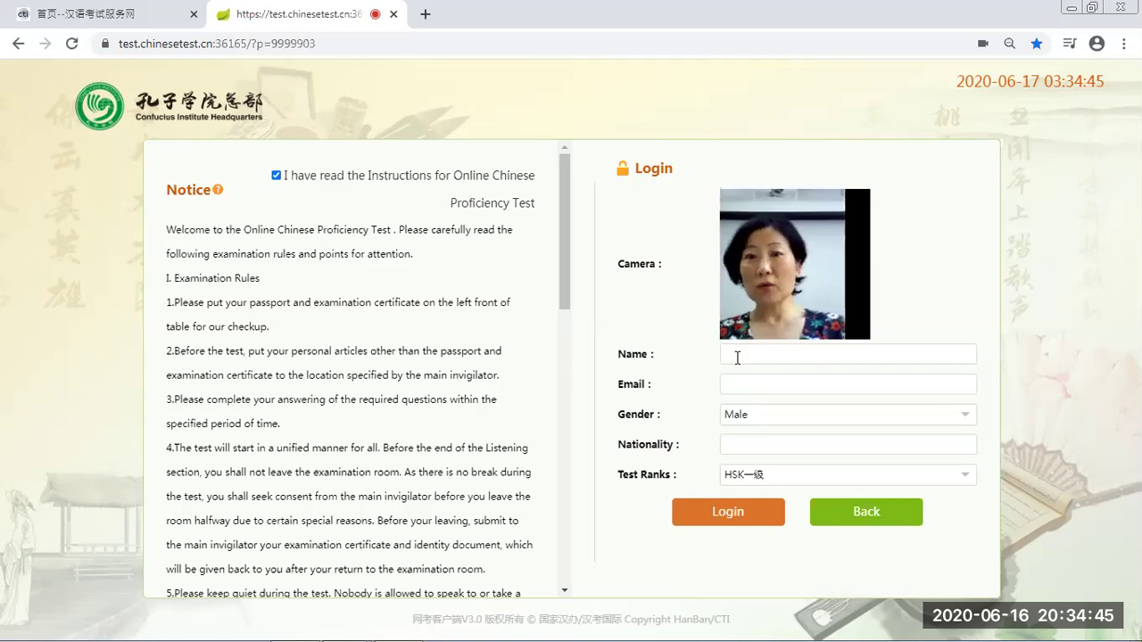
left_click(737, 355)
type("jhrhr")
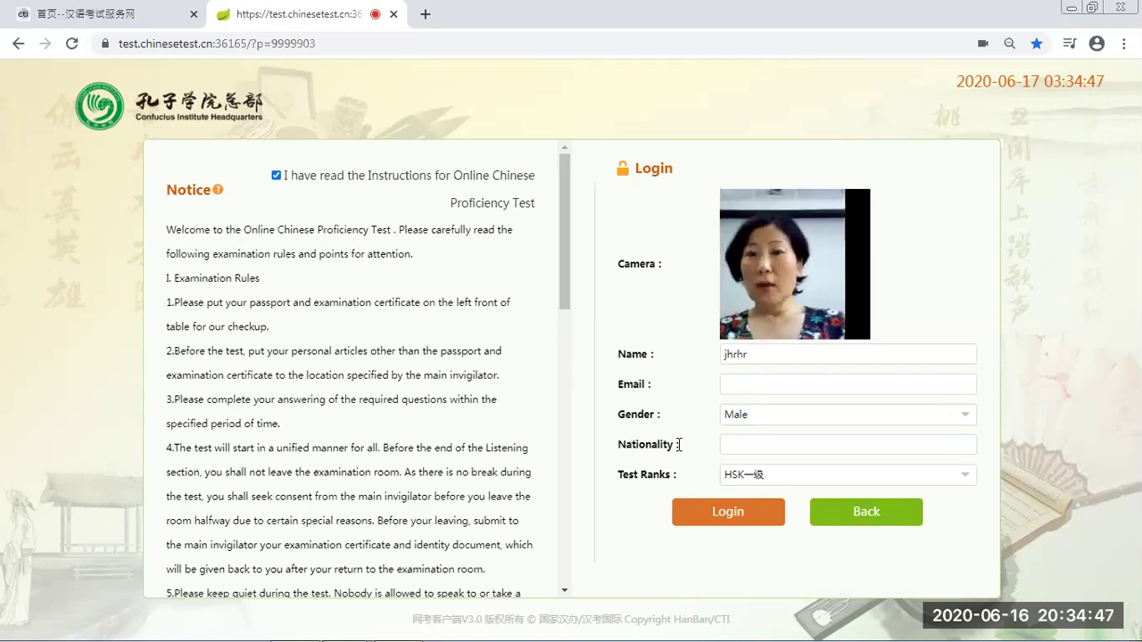
left_click(736, 387)
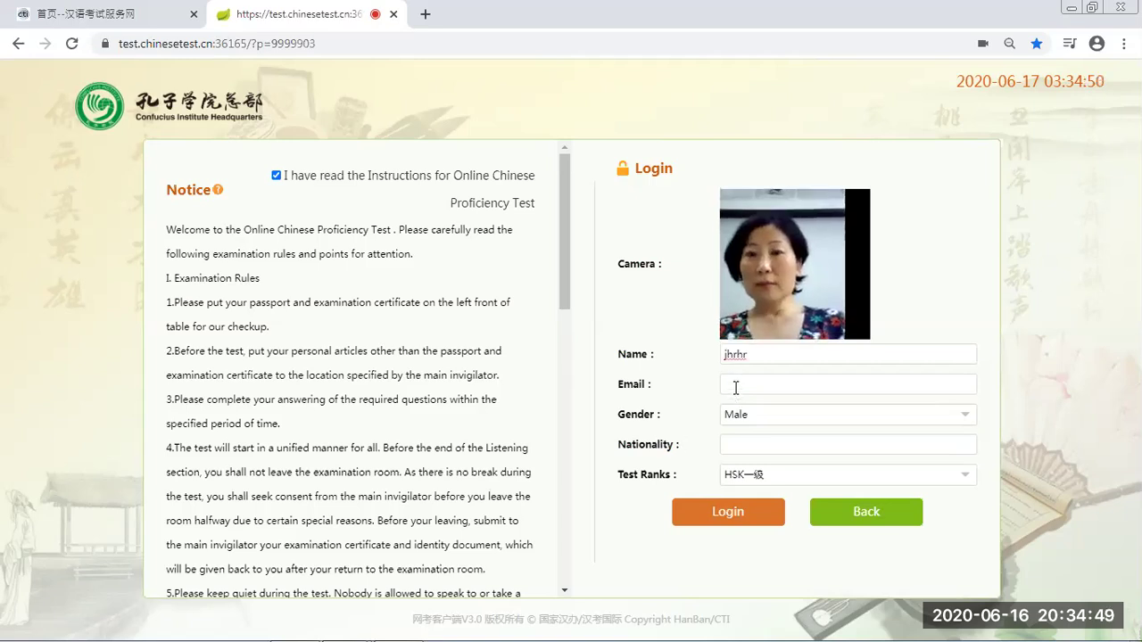
type("hjungyr")
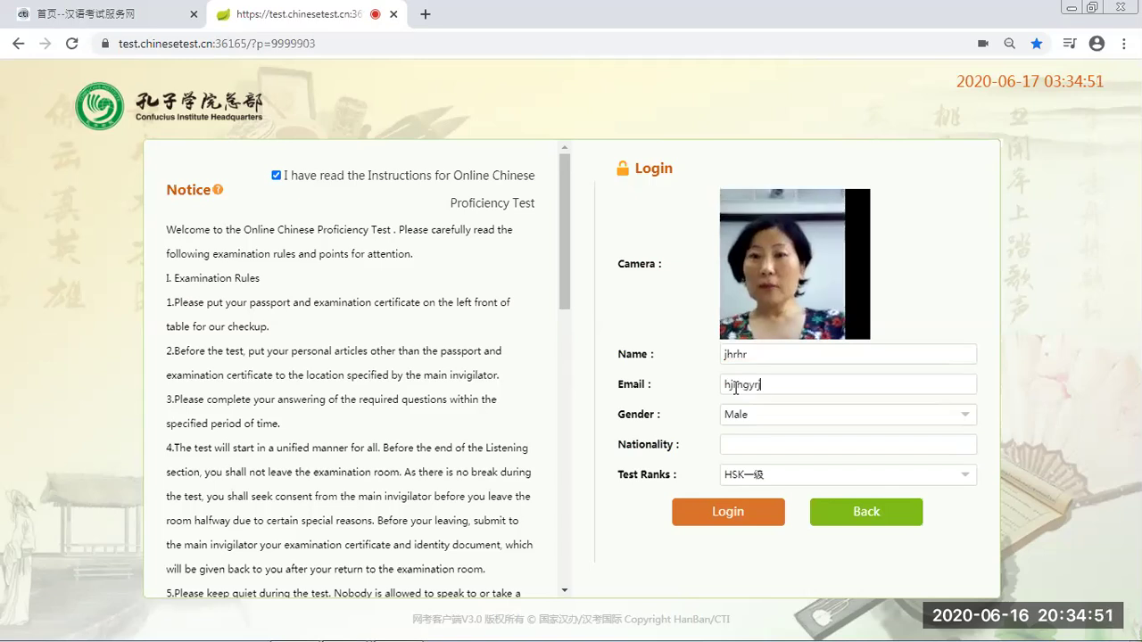
type("j")
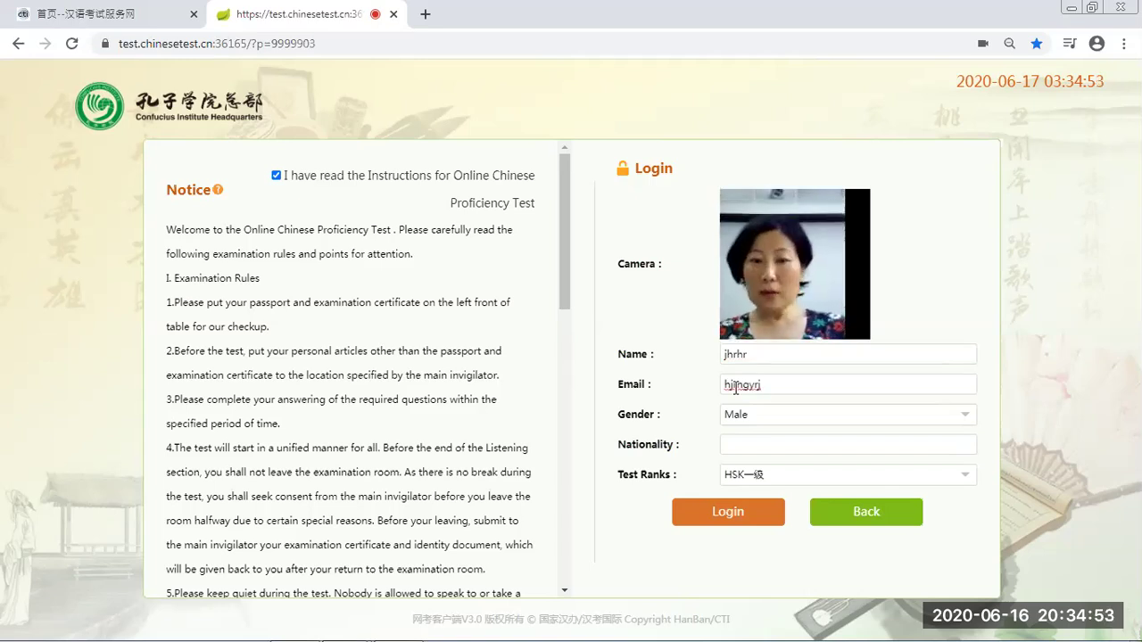
type("@hehg")
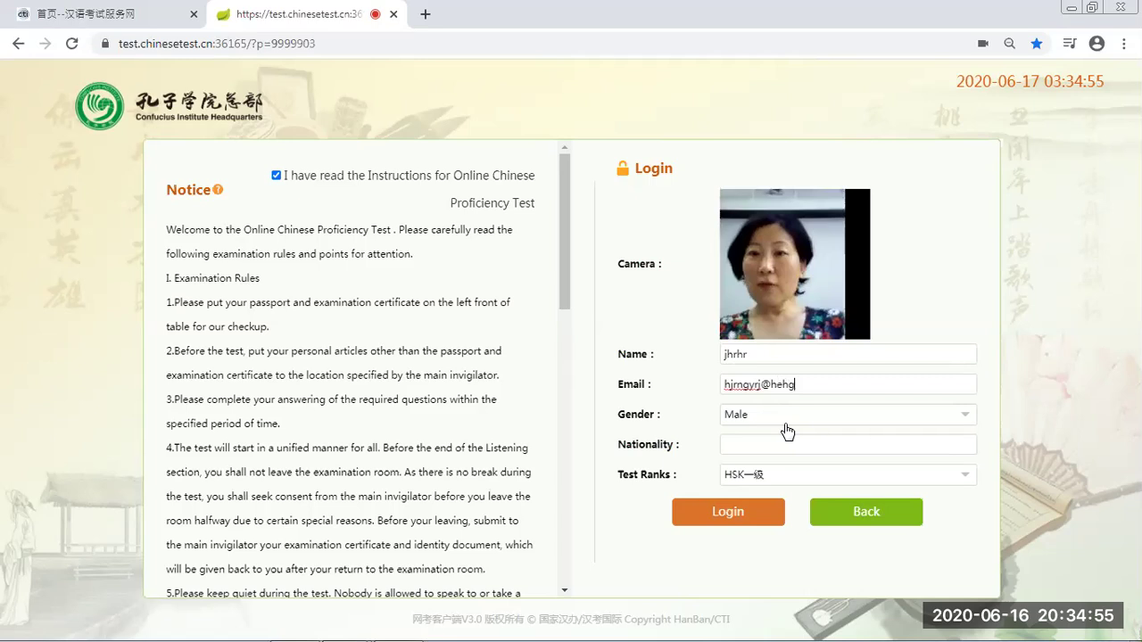
type("tj")
Enter the candidate's nationality and keep Test Ranks at HSK一级
left_click(745, 446)
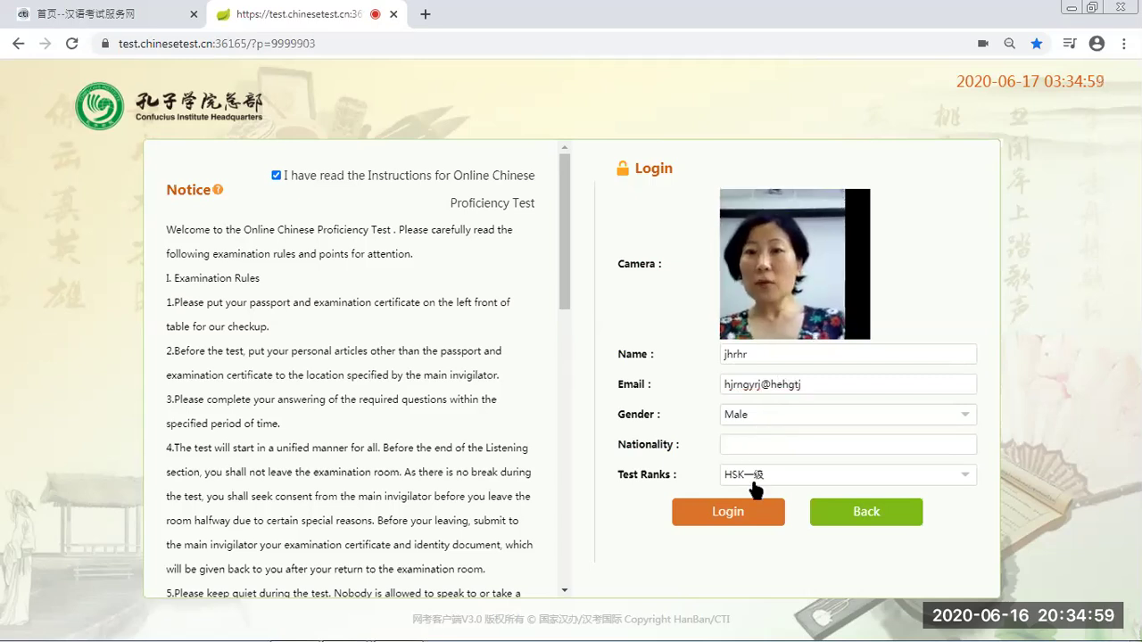
type("herjyr;")
left_click(753, 483)
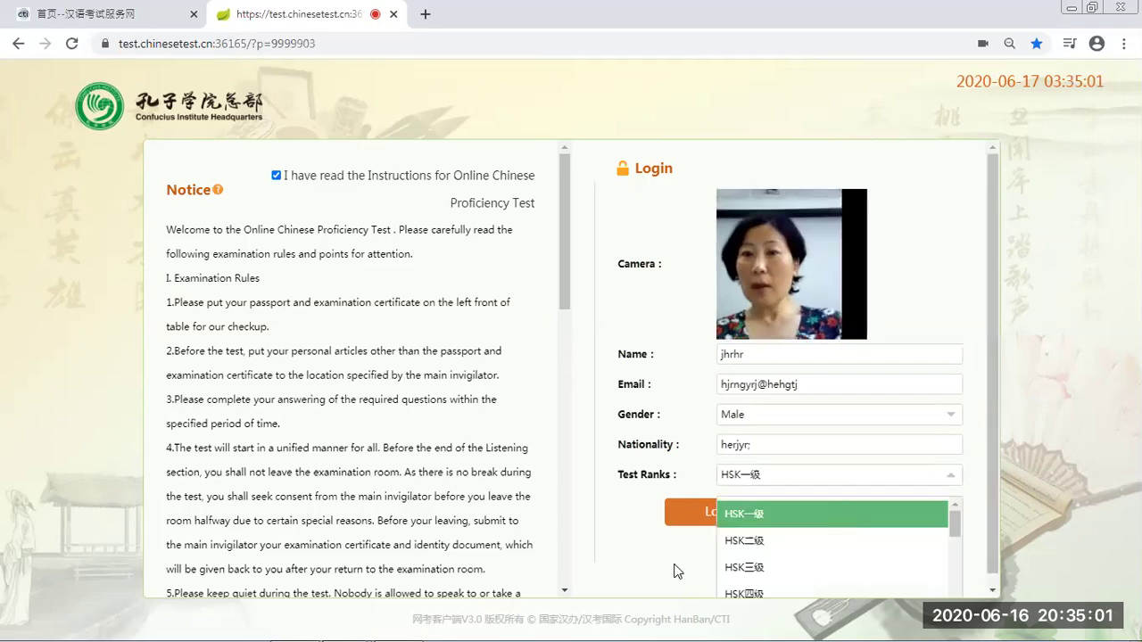
left_click(631, 561)
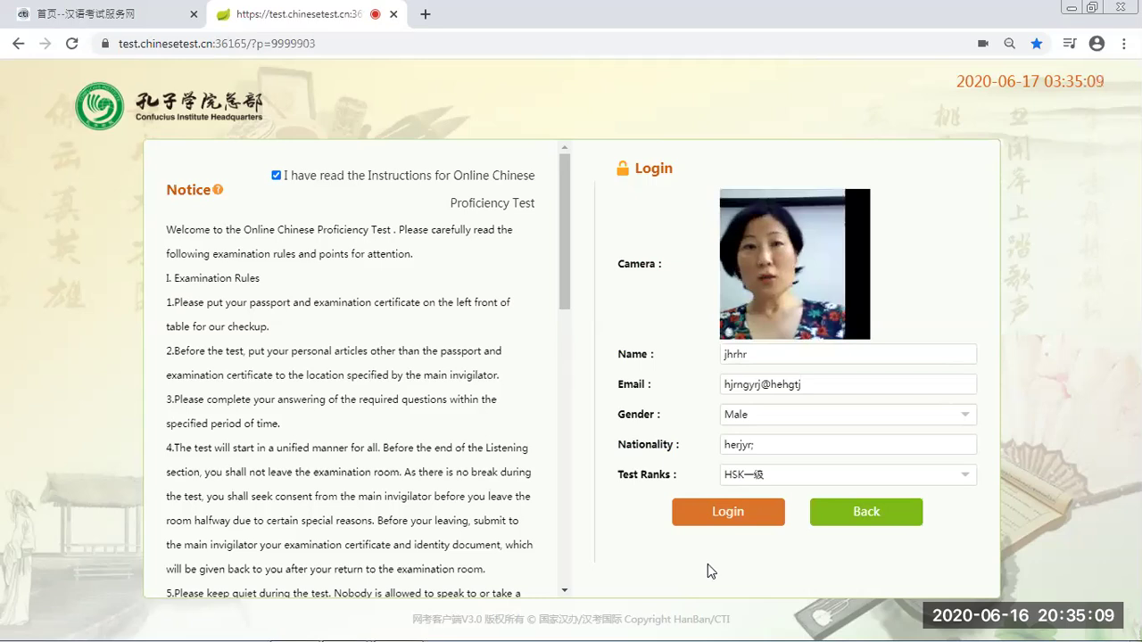
Log in and confirm the candidate information to download the HSK一级 paper
left_click(748, 516)
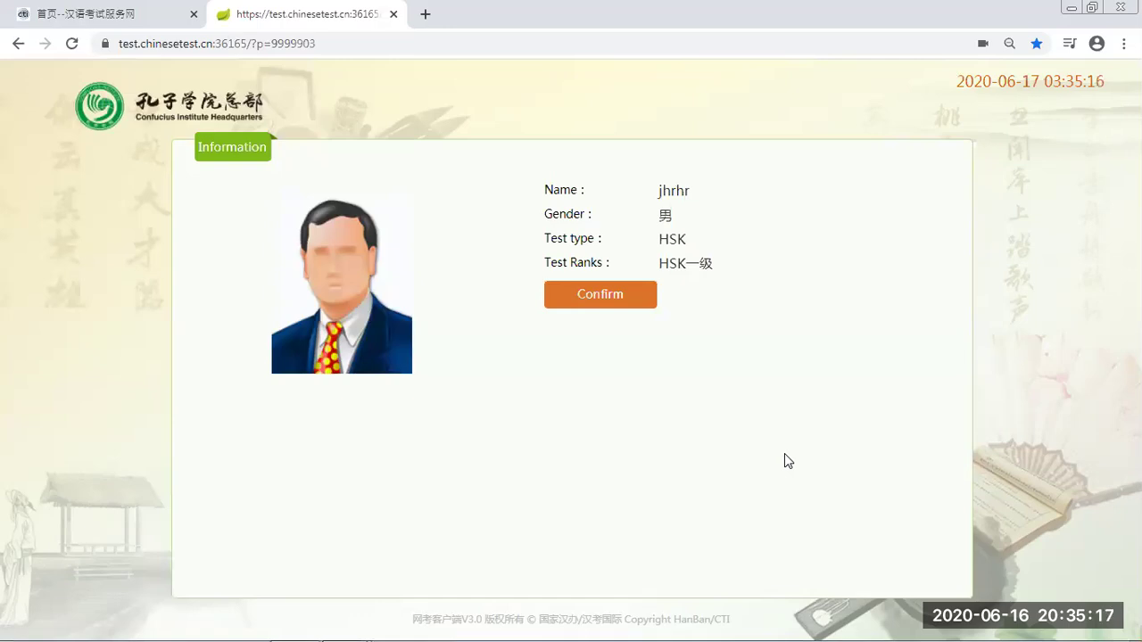
left_click(604, 303)
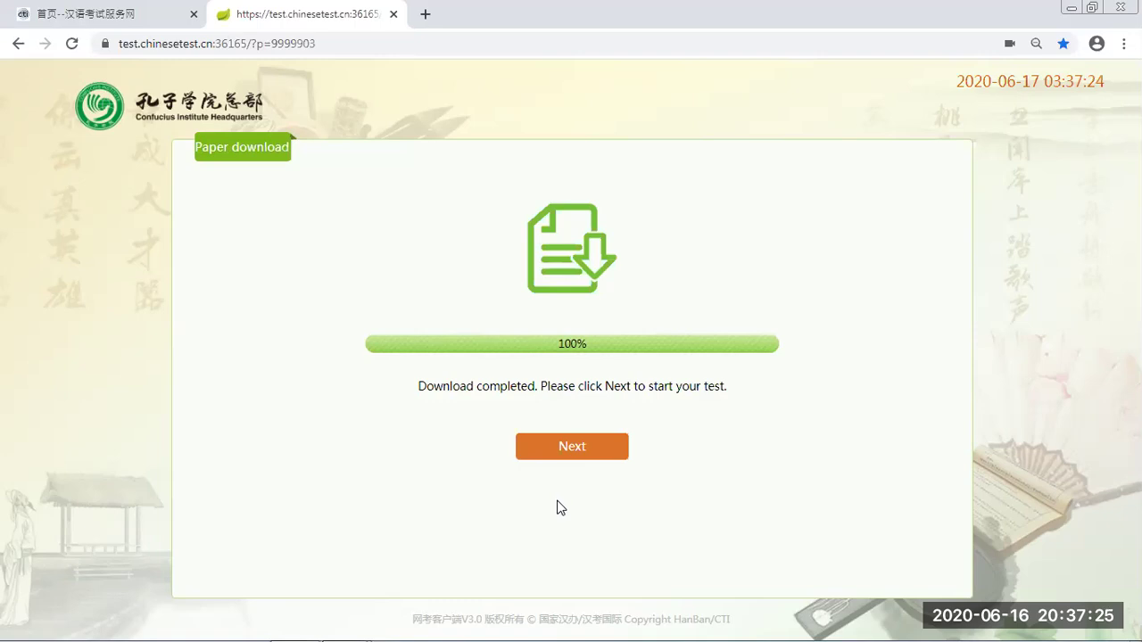
left_click(572, 445)
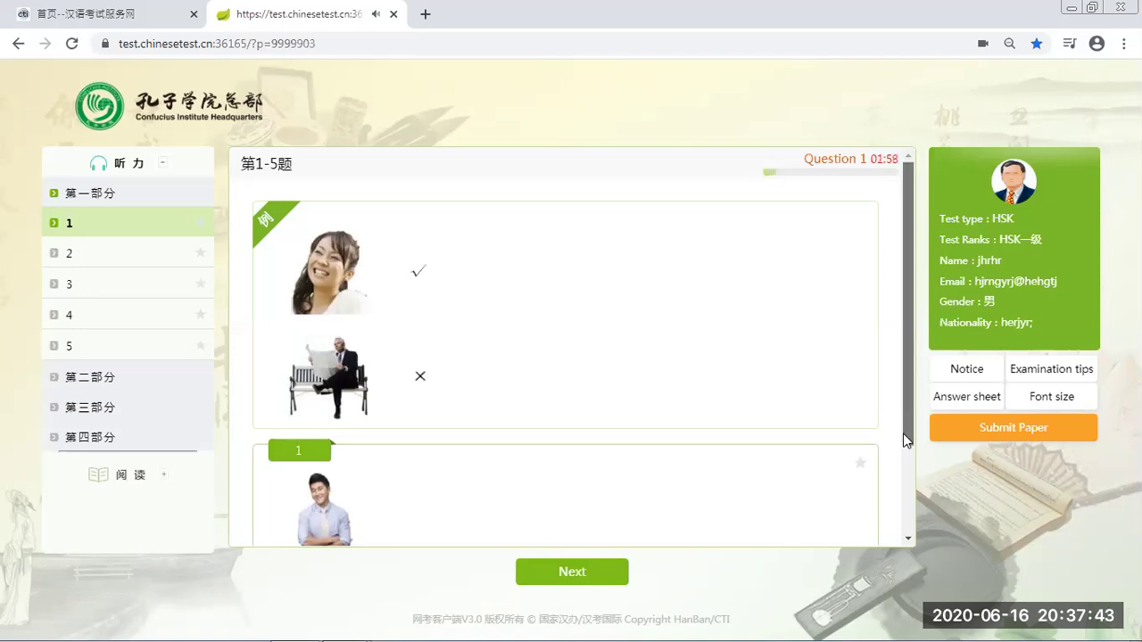
left_click_drag(905, 417, 918, 529)
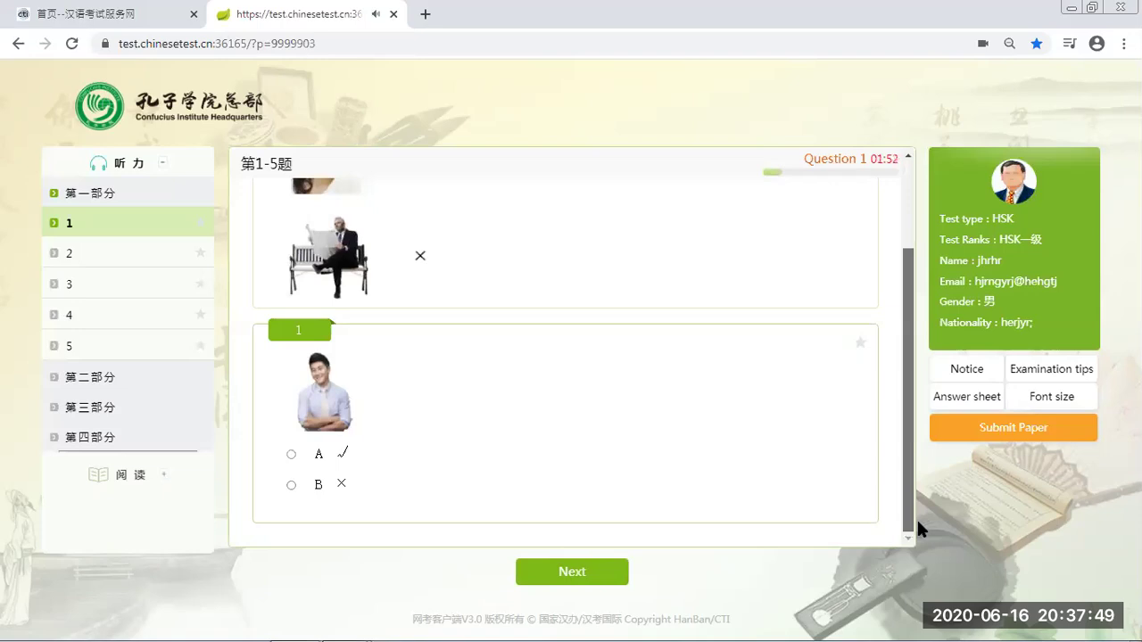
scroll(919, 469, "up", 1)
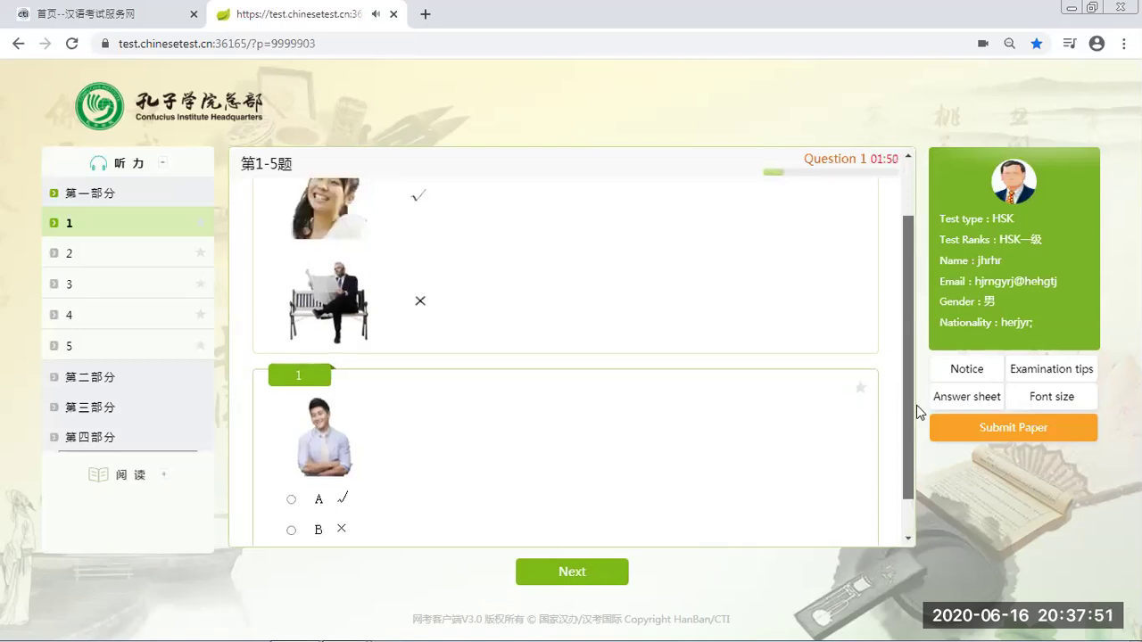
scroll(911, 446, "up", 1)
scroll(908, 472, "down", 2)
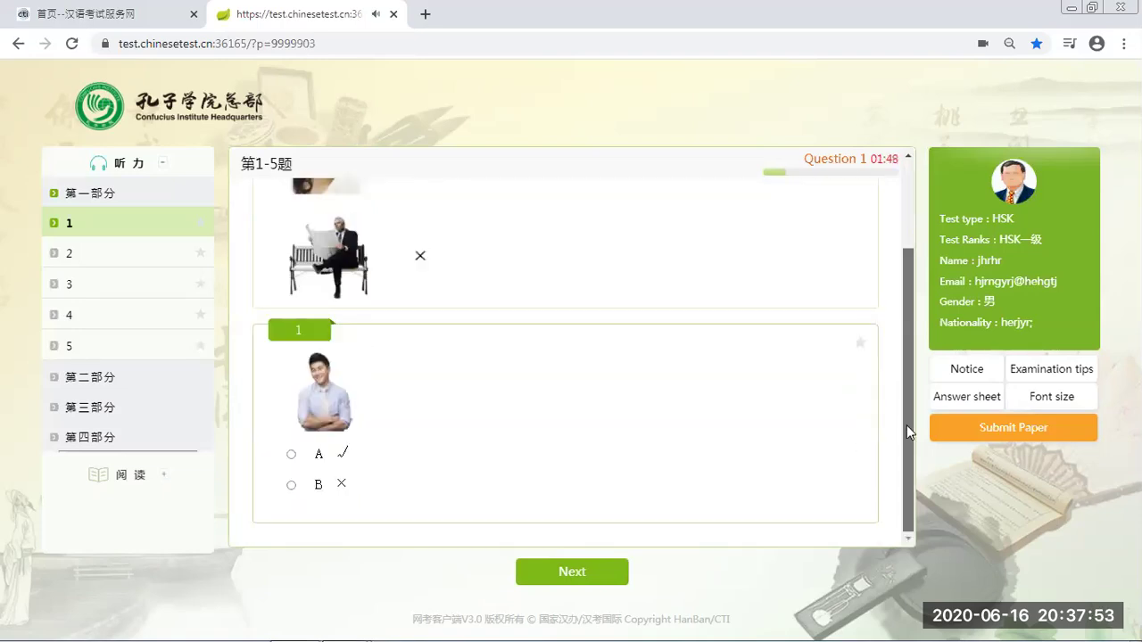
scroll(903, 446, "up", 2)
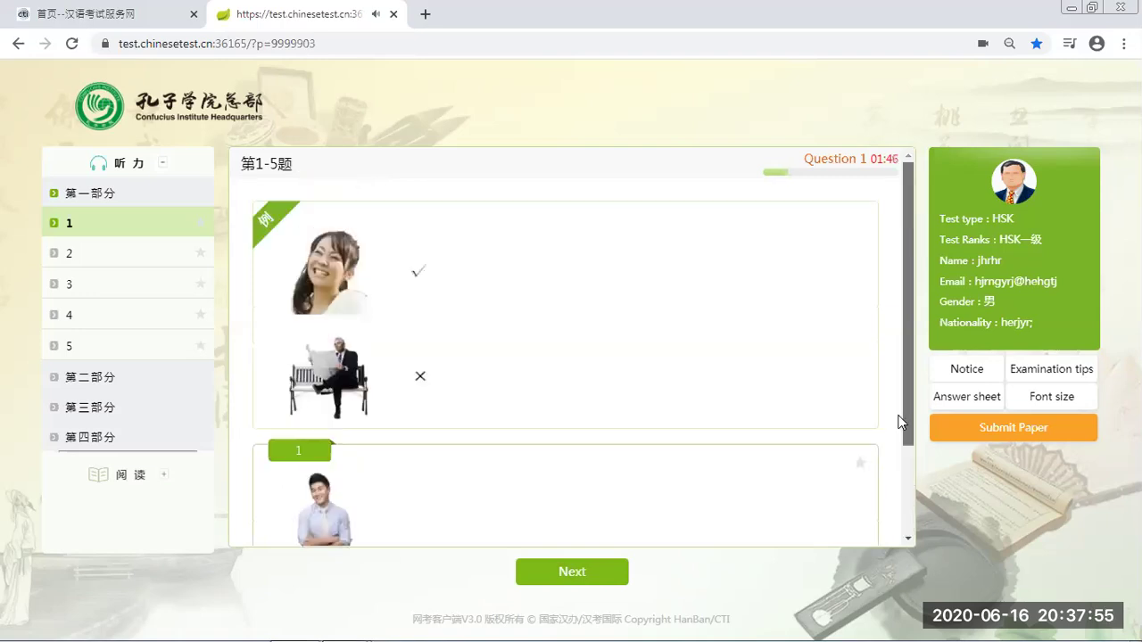
scroll(906, 491, "down", 2)
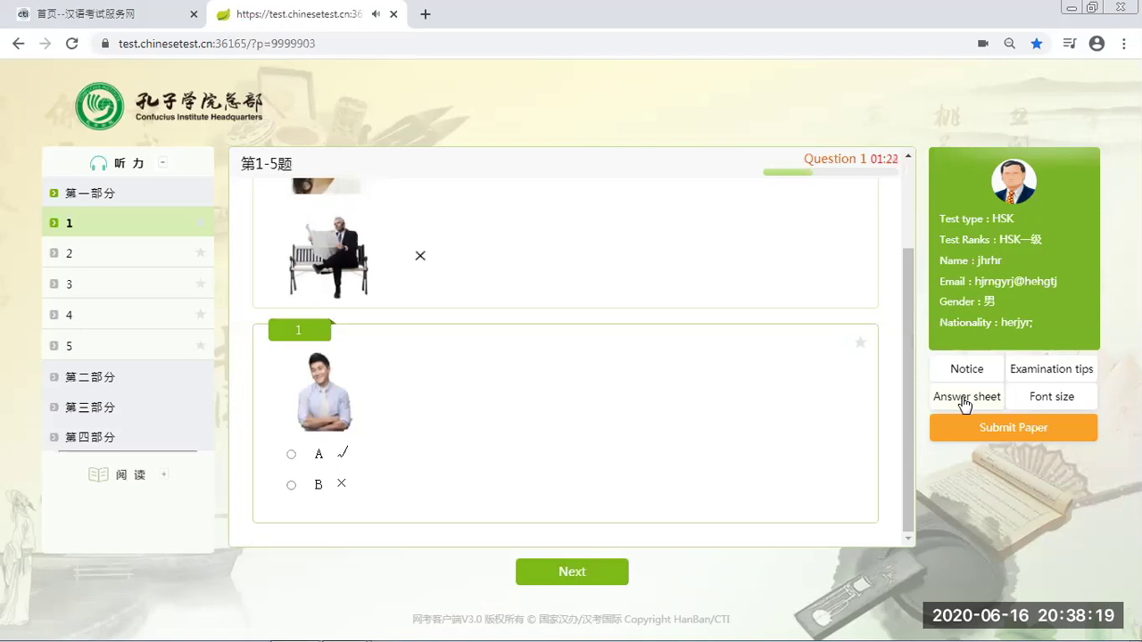
left_click(965, 404)
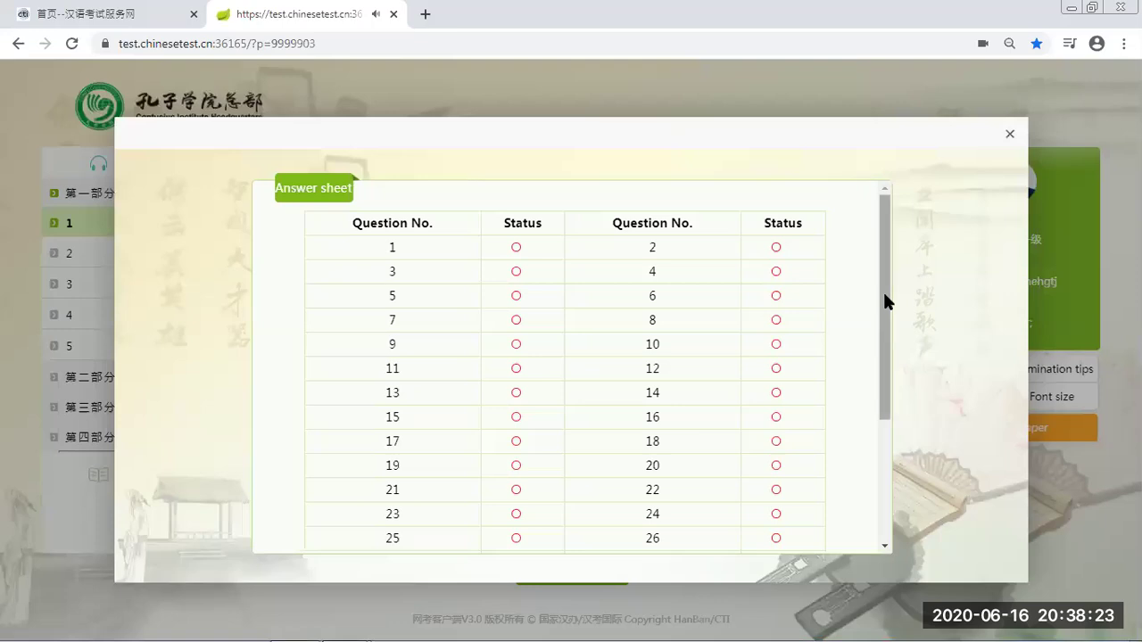
scroll(885, 295, "down", 1)
scroll(887, 426, "down", 2)
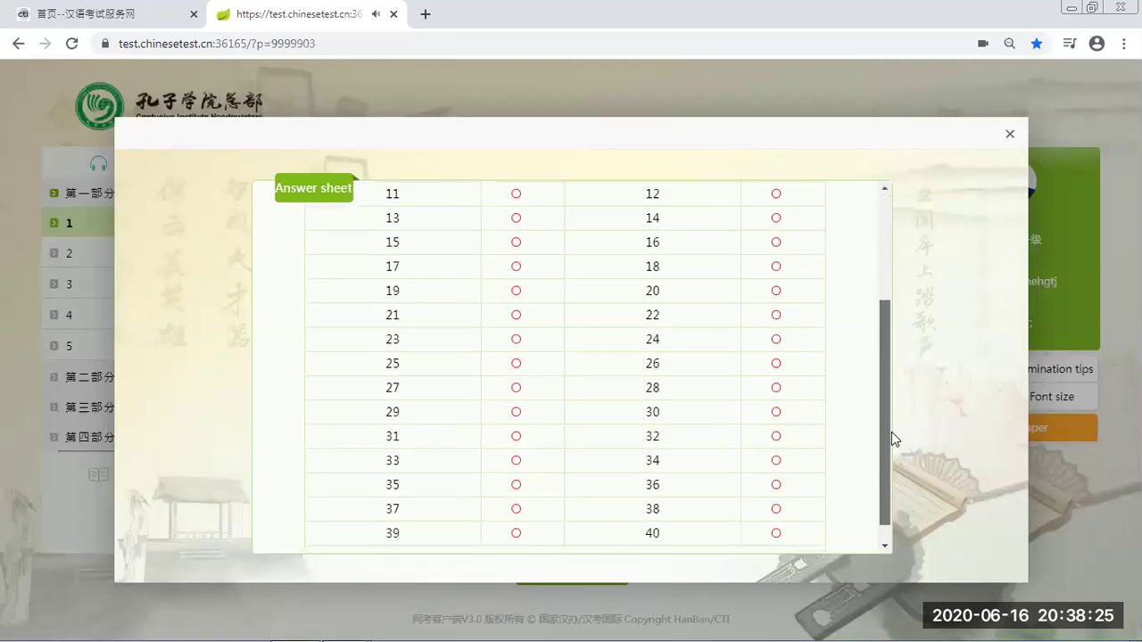
scroll(892, 432, "down", 1)
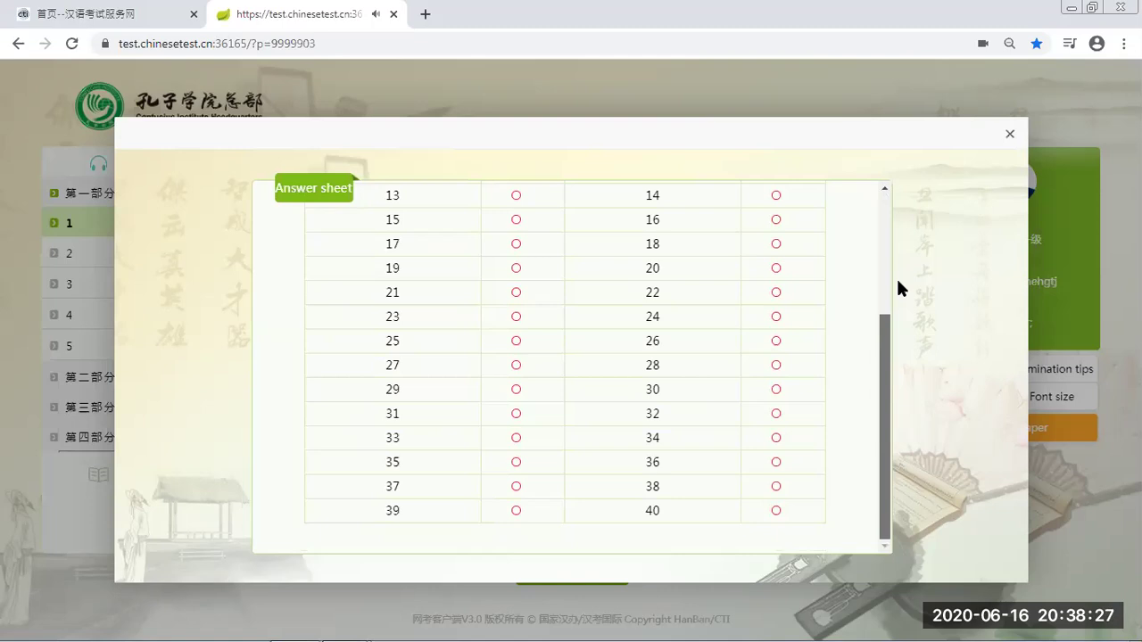
scroll(898, 277, "up", 3)
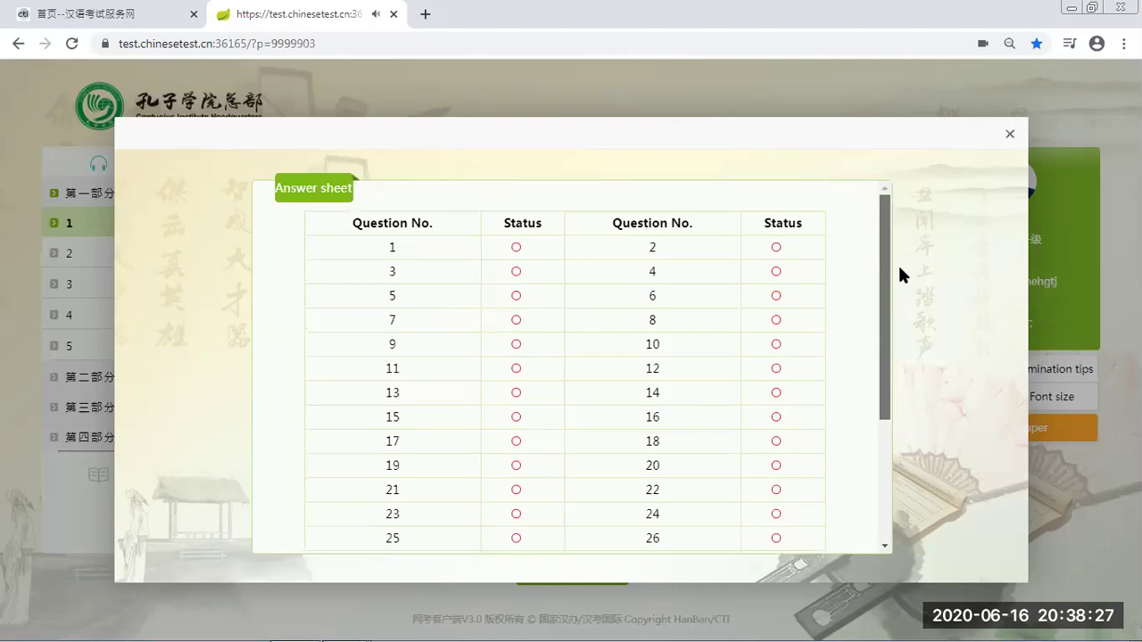
left_click(1013, 137)
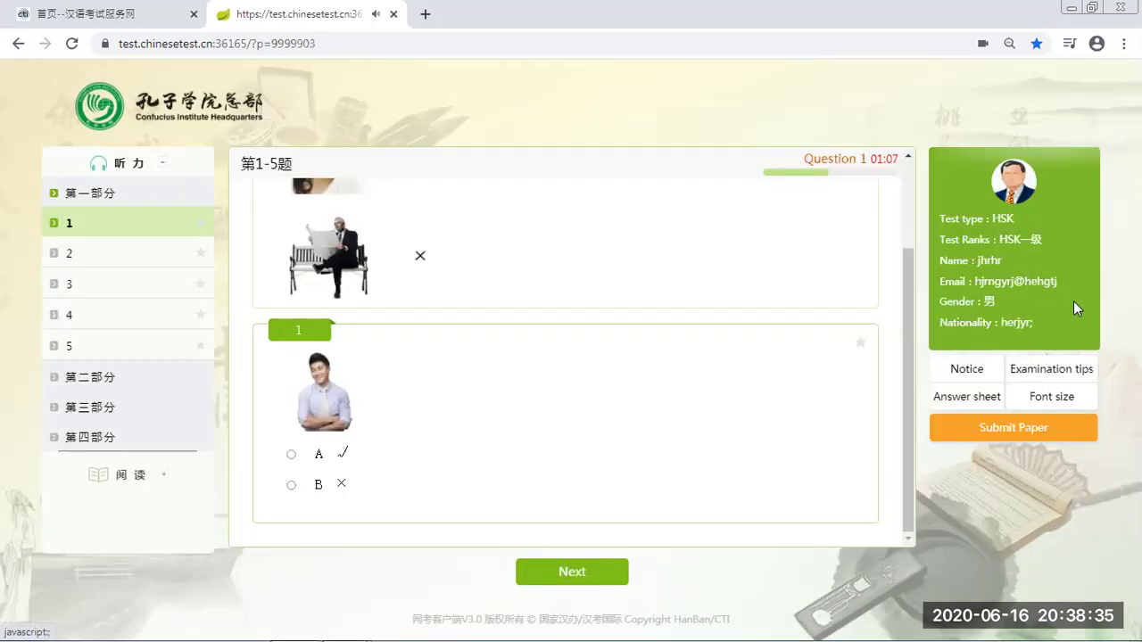
Change the question font size to Large
left_click(1055, 397)
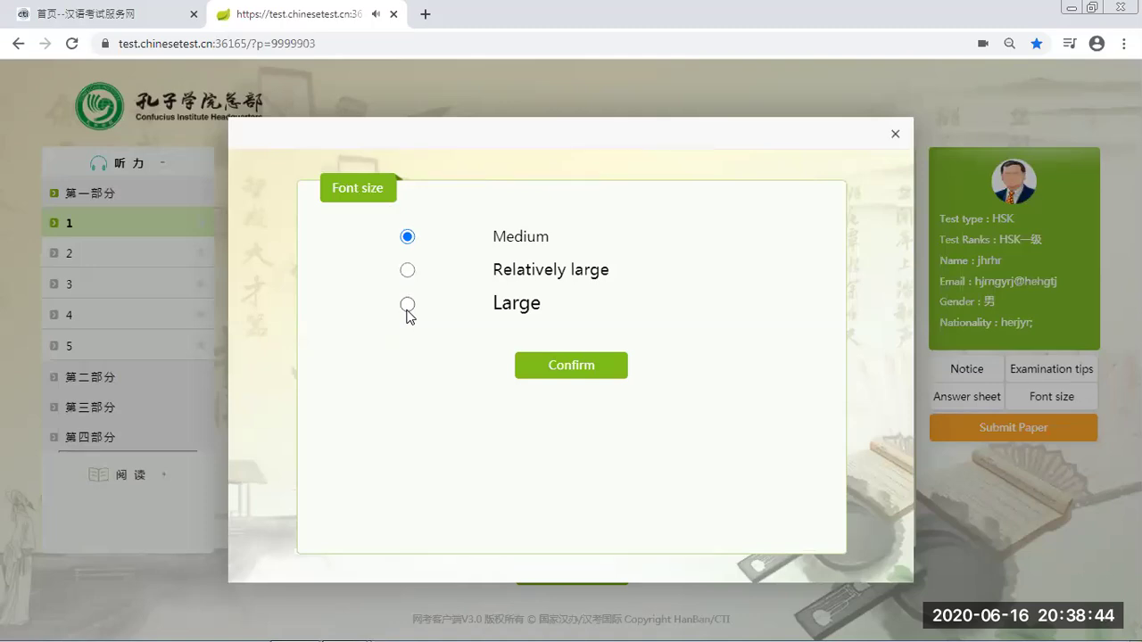
left_click(407, 308)
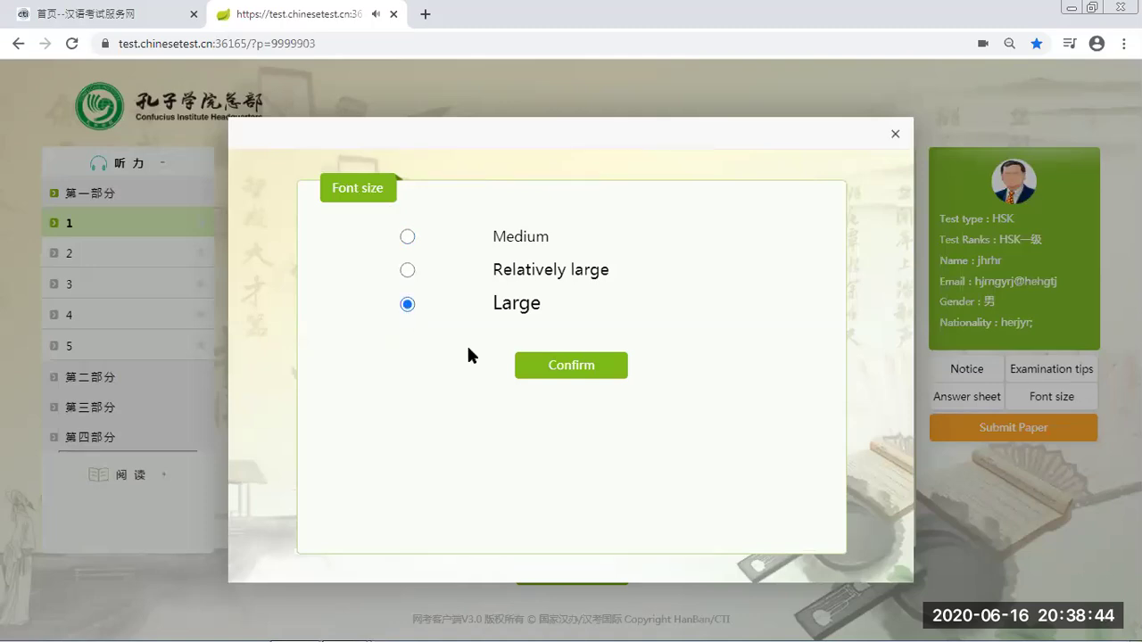
left_click(590, 367)
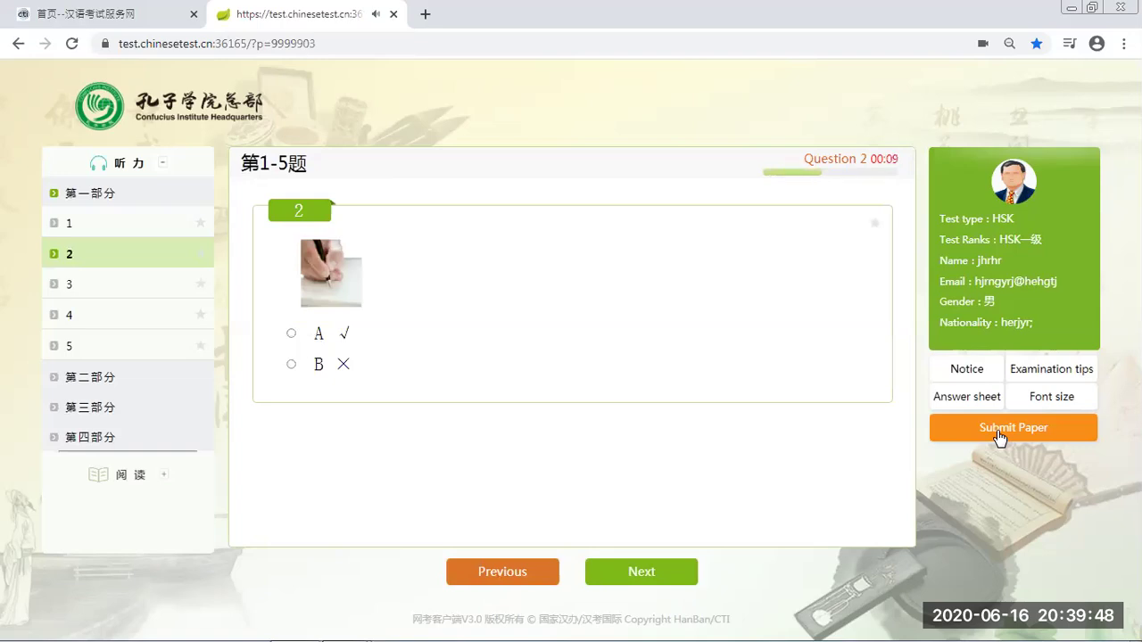
Select option A for listening question 2, then option A for question 3
left_click(291, 334)
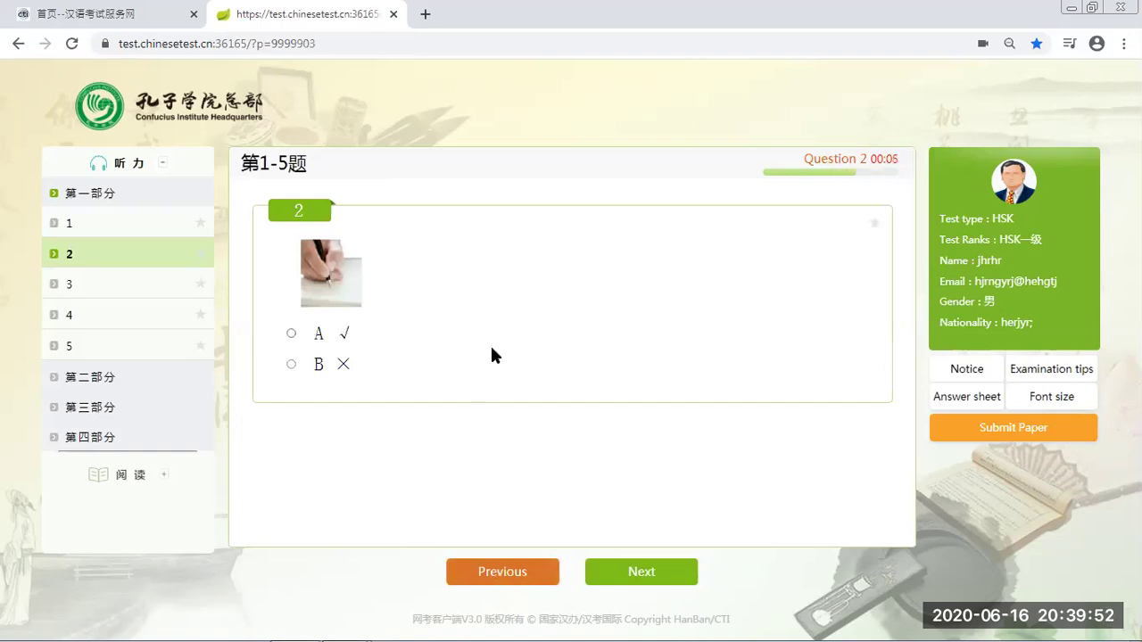
left_click(633, 578)
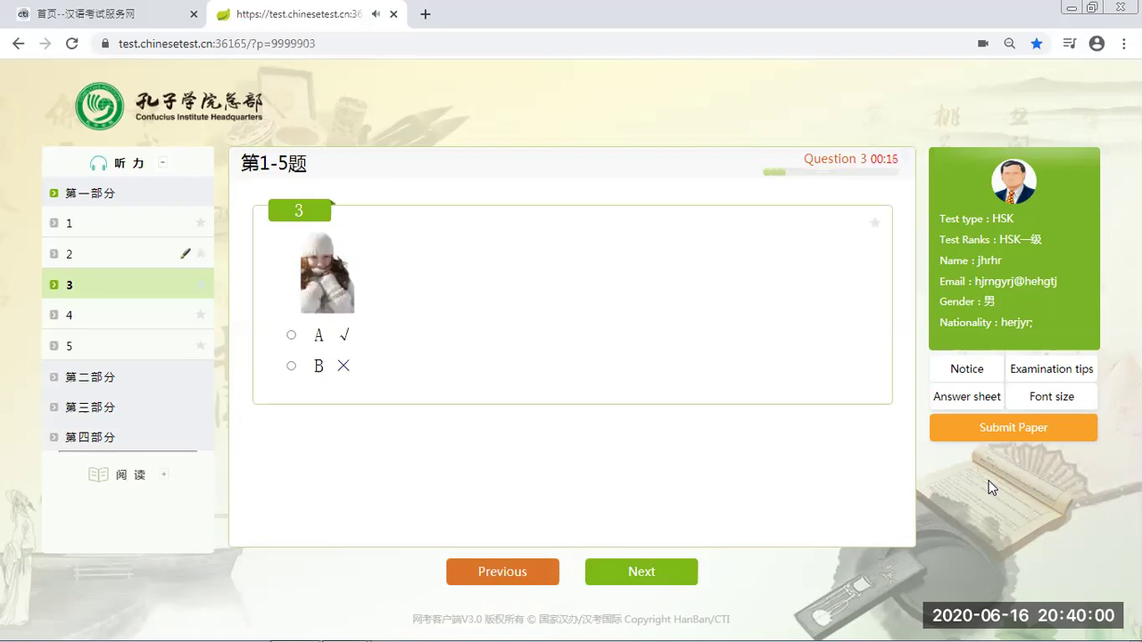
left_click(292, 336)
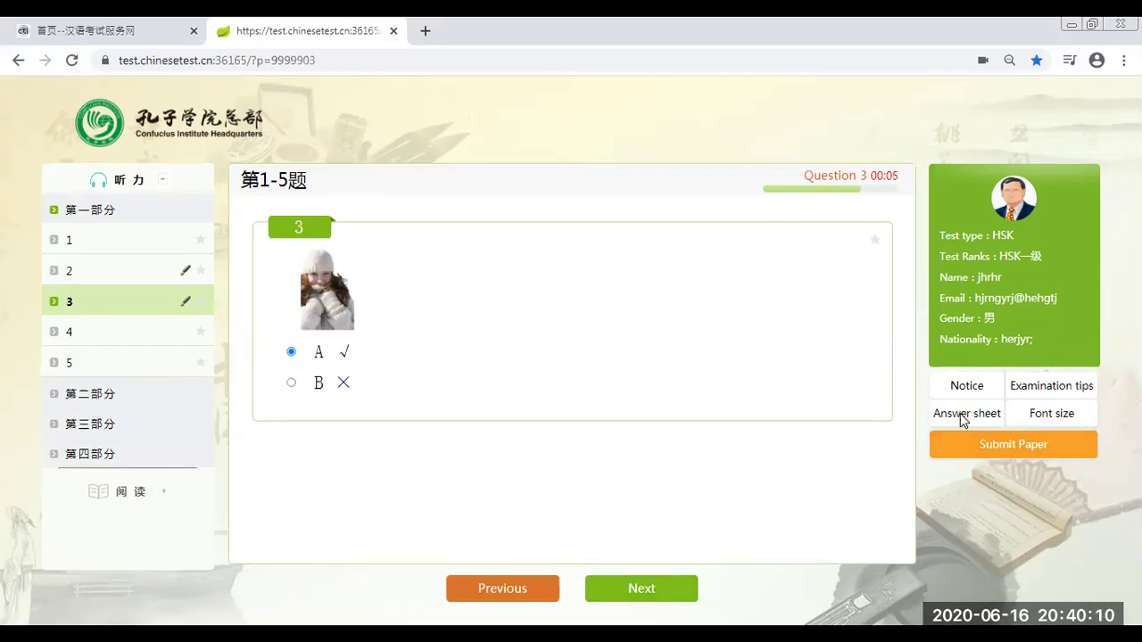
Check the answer sheet statuses for questions 2 and 3, then close it
left_click(964, 416)
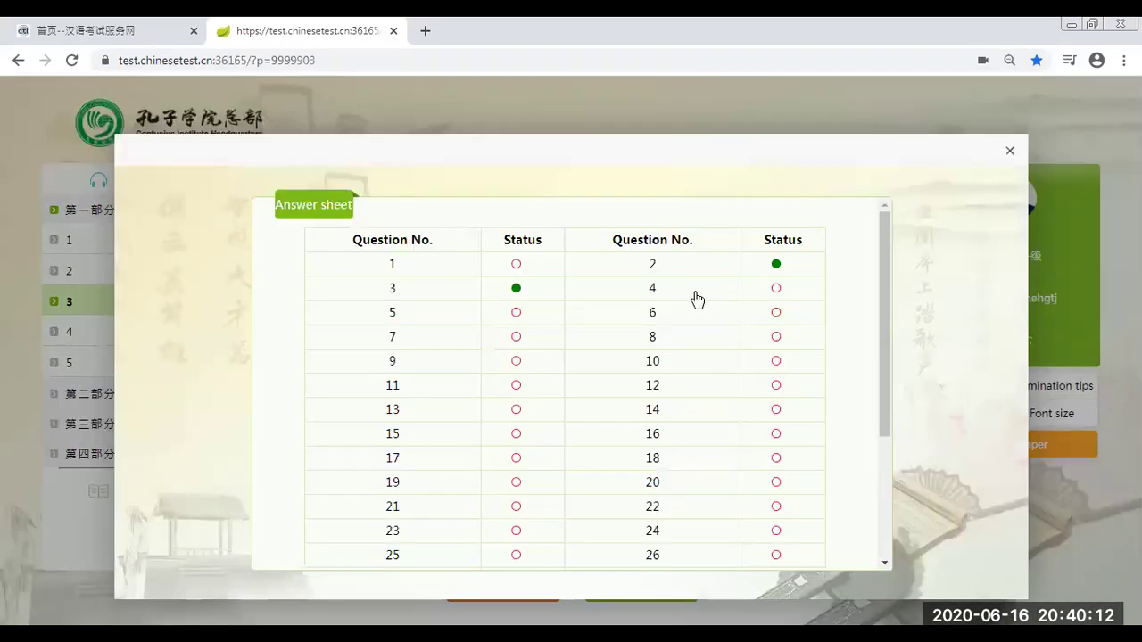
left_click(1010, 152)
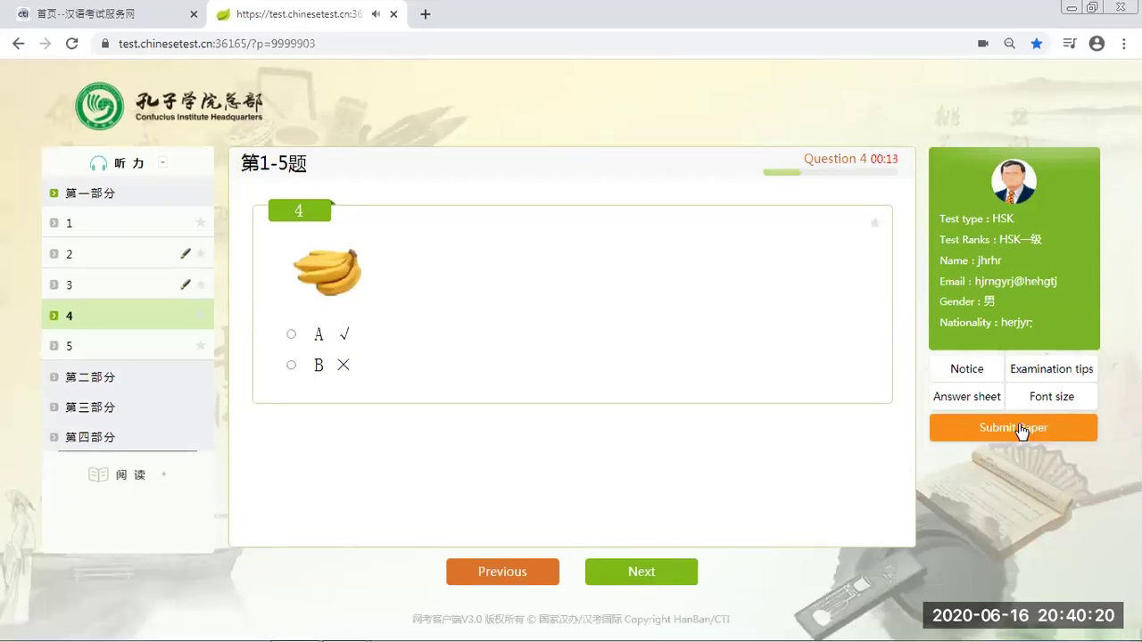
Submit the paper, confirming both the remaining-time and final-submission prompts
left_click(1019, 427)
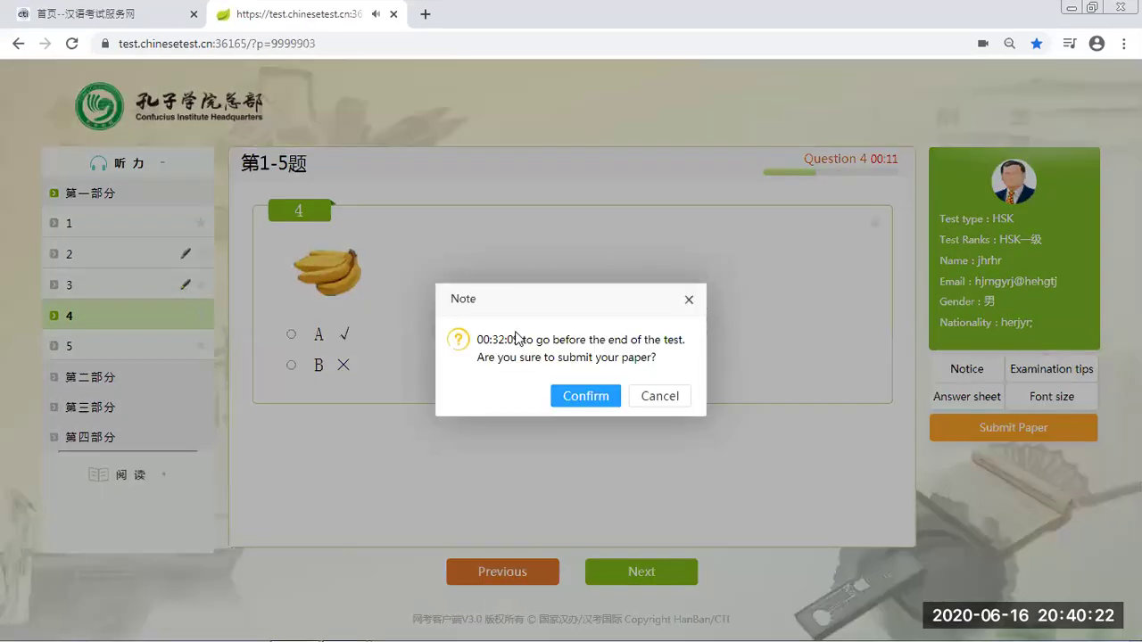
left_click(591, 403)
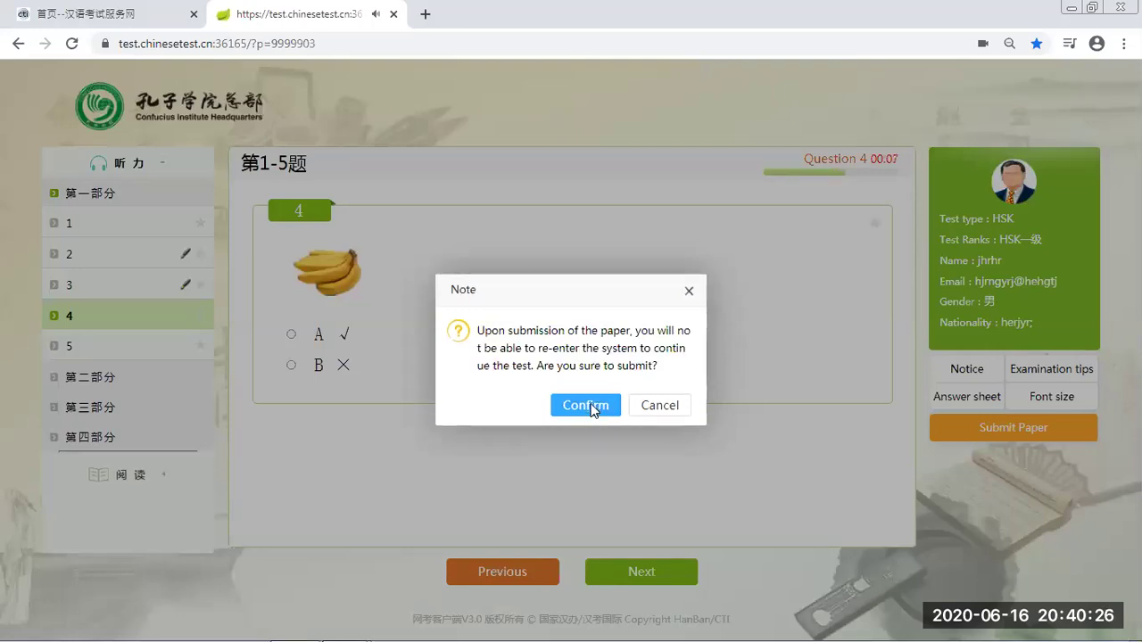
left_click(591, 406)
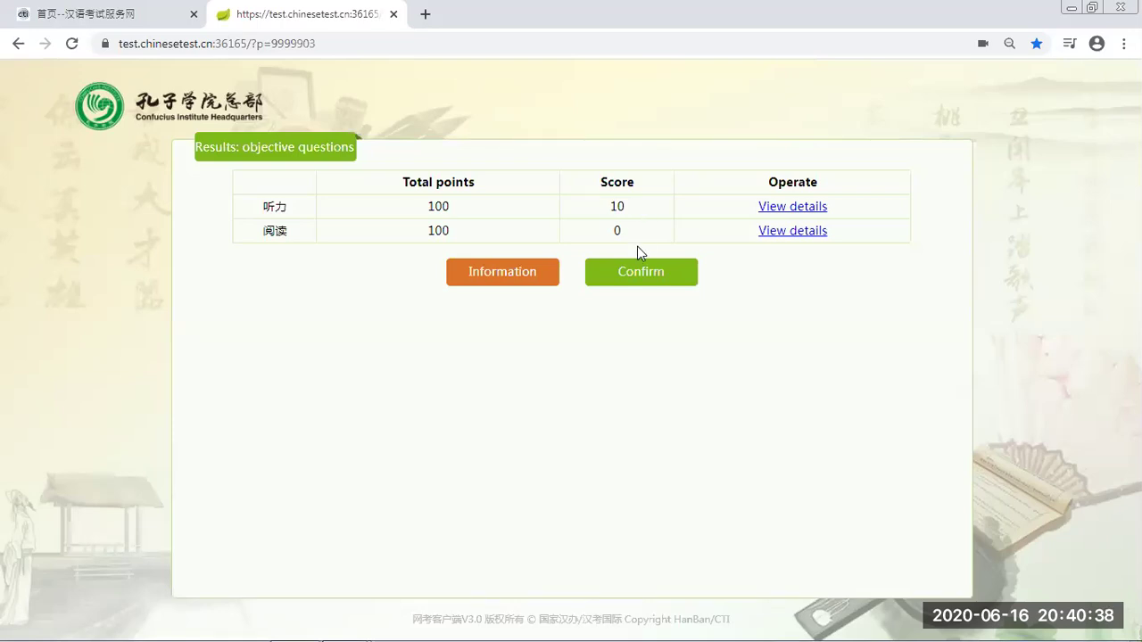
Review the per-question listening scores, then confirm the results to end the mock test
left_click(772, 213)
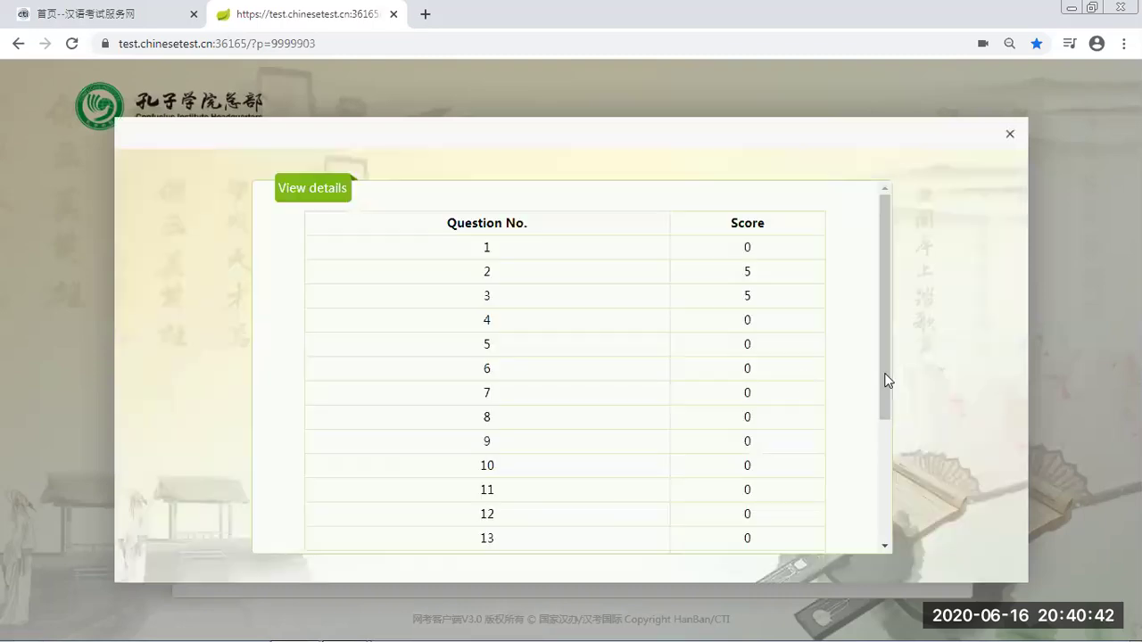
left_click(880, 500)
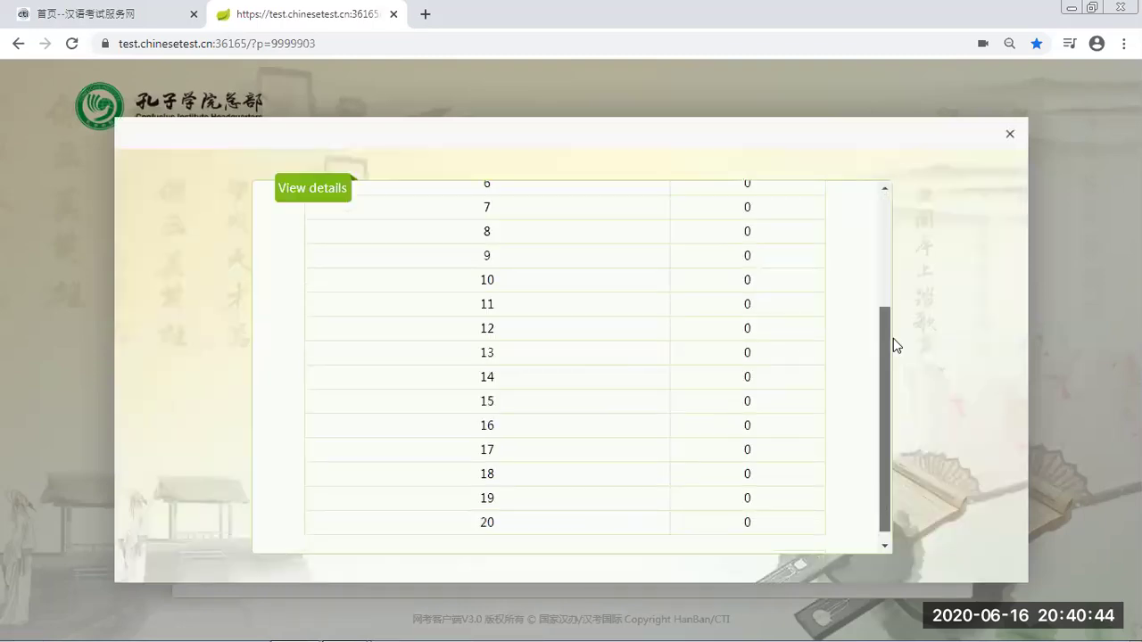
scroll(997, 183, "up", 3)
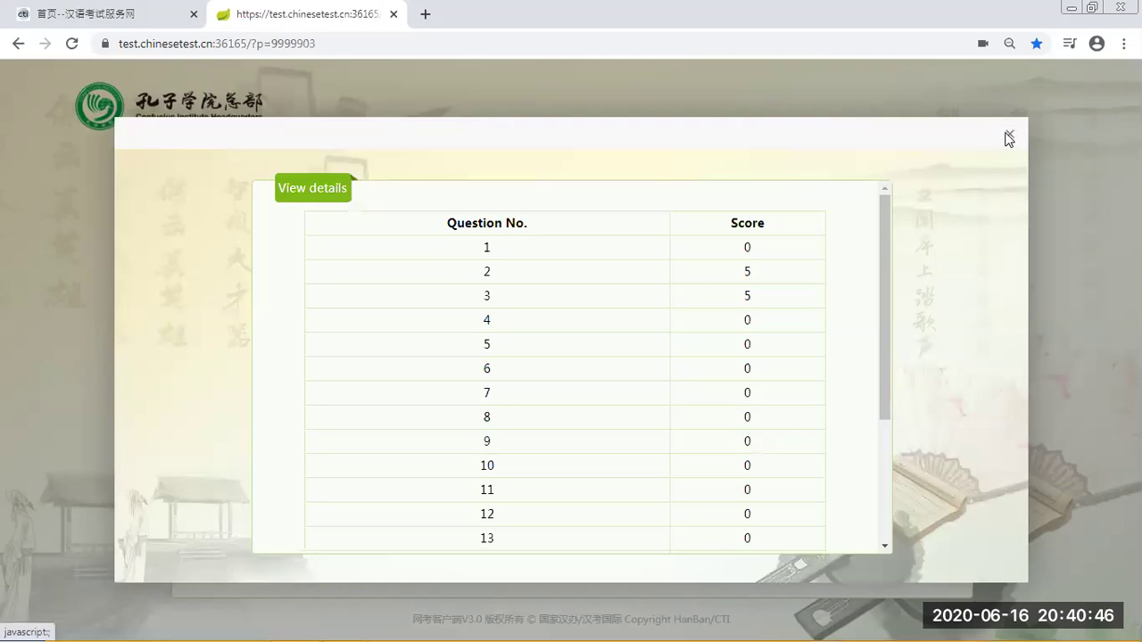
left_click(1009, 136)
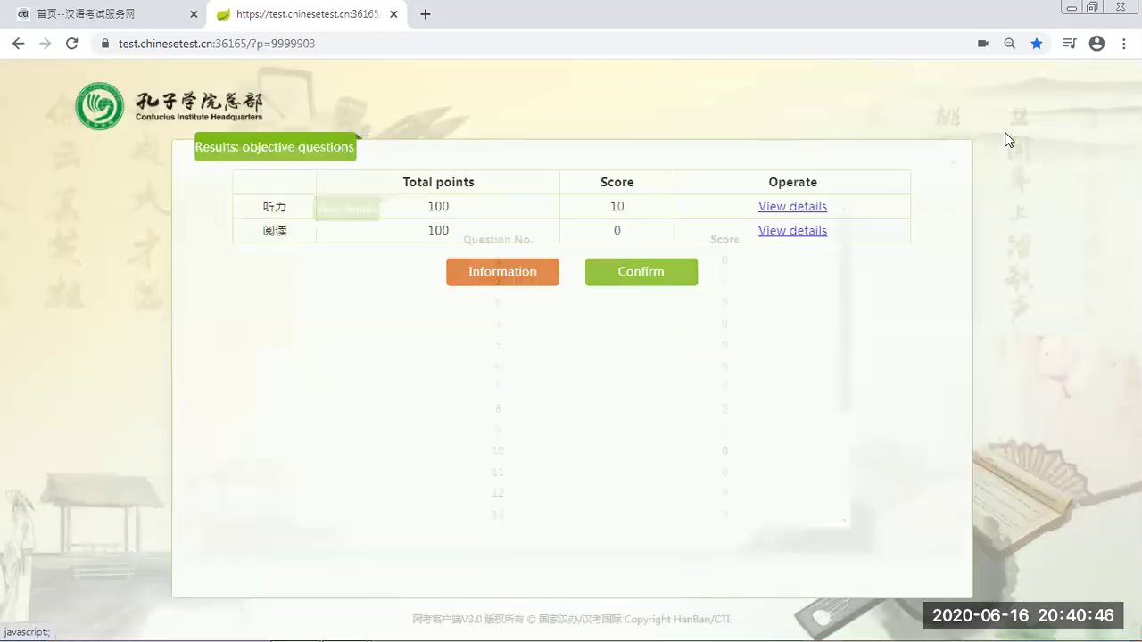
left_click(638, 273)
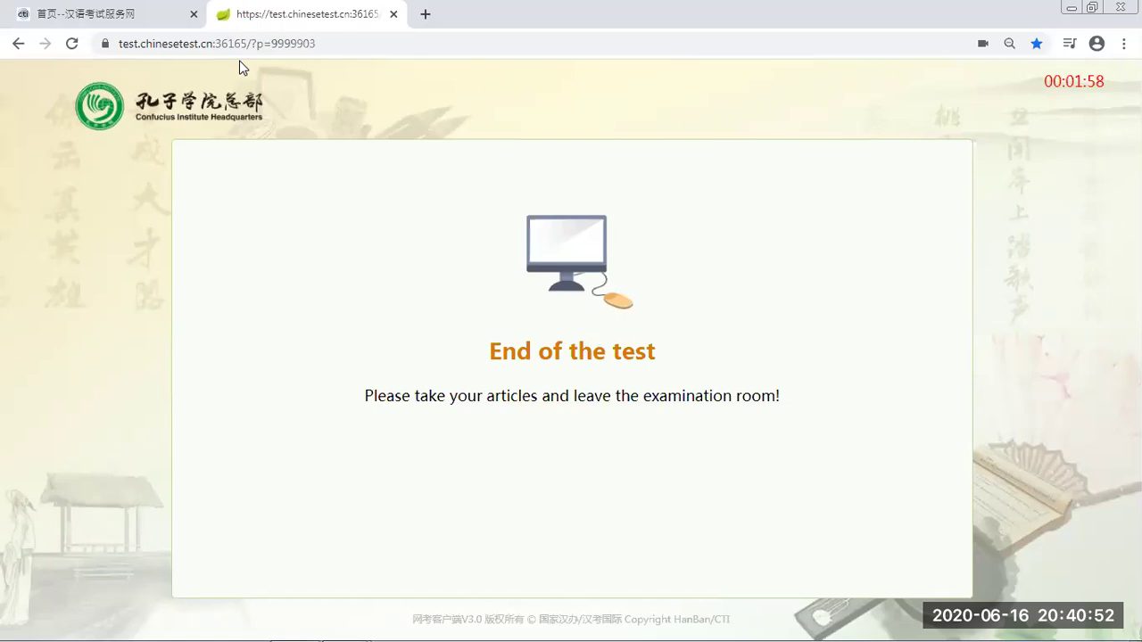
Open the CTCSOL teacher-certificate site from the chinesetest.cn homepage, then return to the homepage tab
left_click(170, 23)
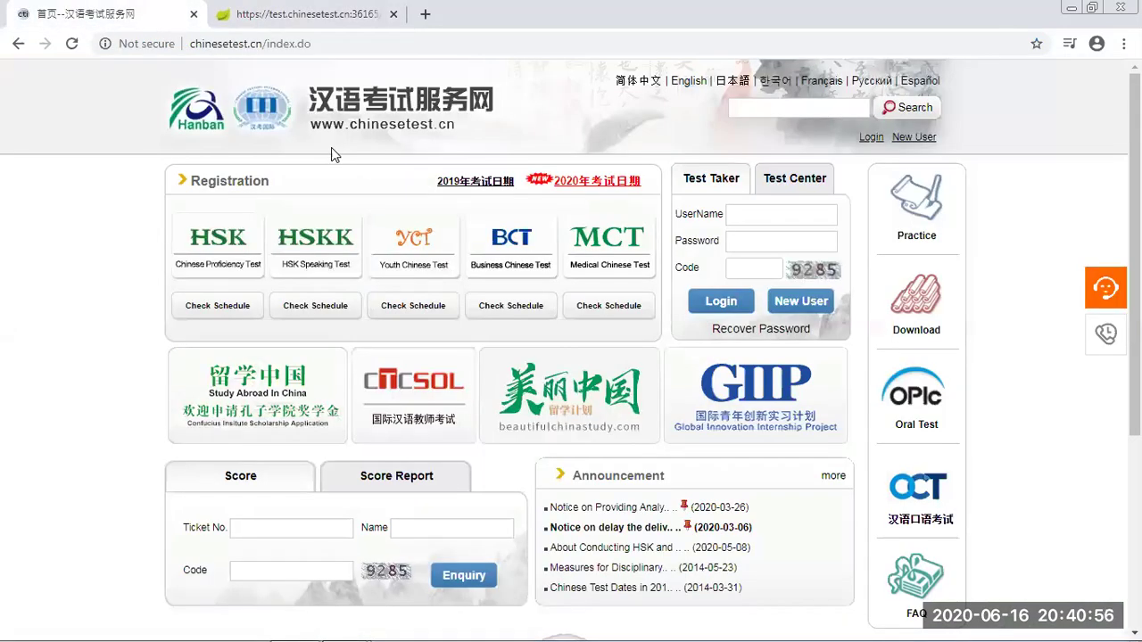
left_click(434, 408)
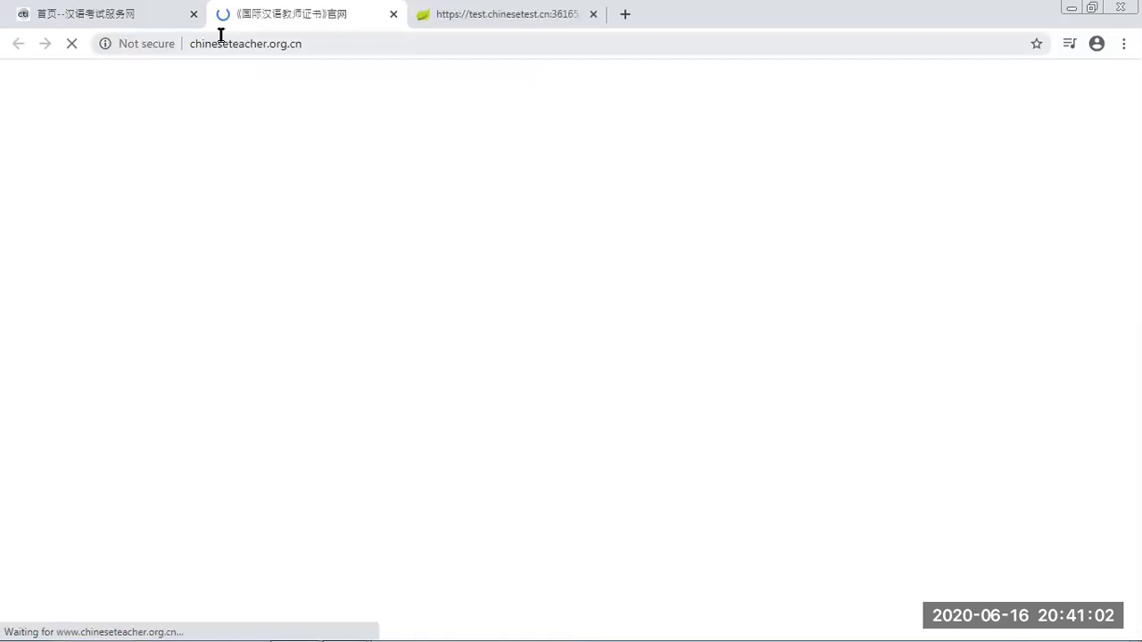
left_click(175, 21)
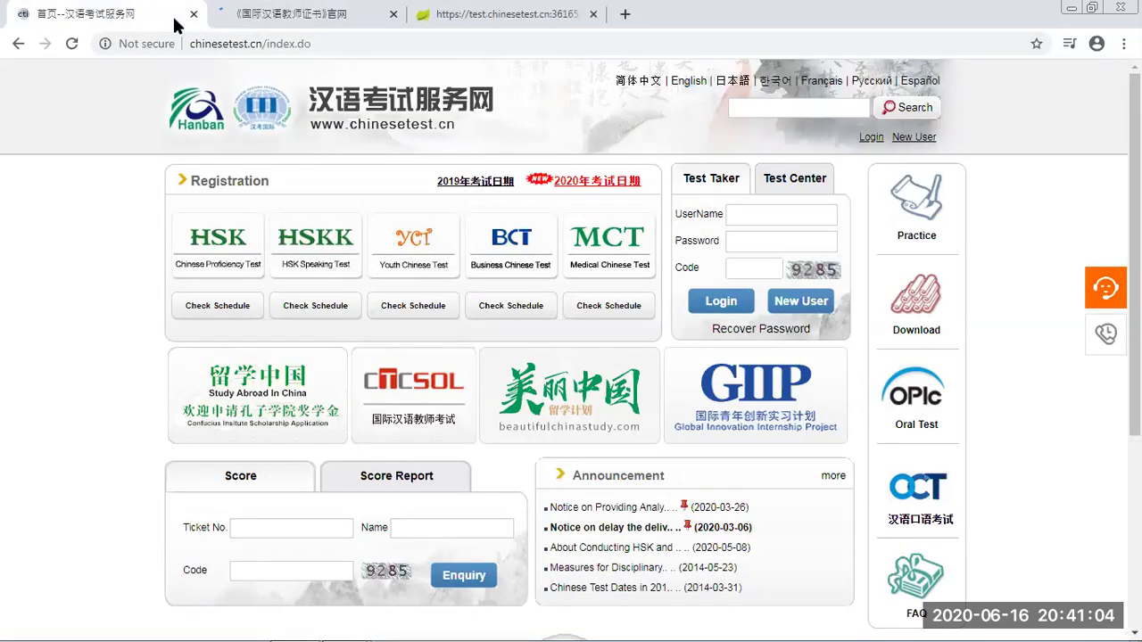